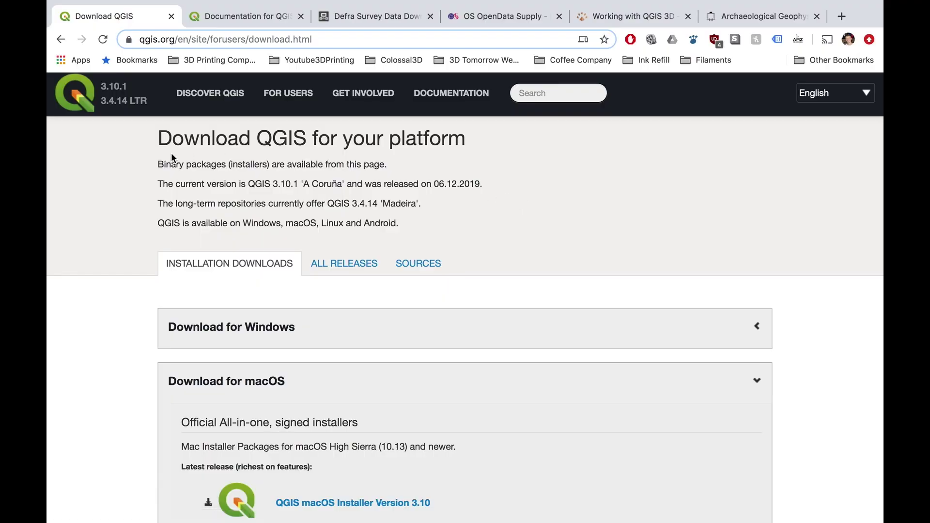
- Look over the Download QGIS page and its long term release line
{"action": "left_click_drag", "start_coordinate": [162, 133], "coordinate": [304, 139]}
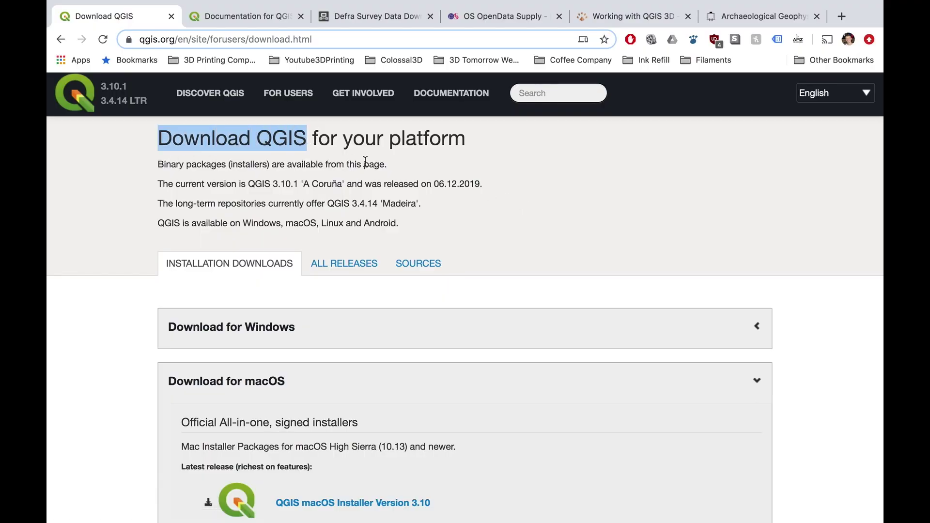
{"action": "left_click", "coordinate": [515, 245]}
{"action": "scroll", "coordinate": [515, 245], "scroll_direction": "down", "scroll_amount": 3}
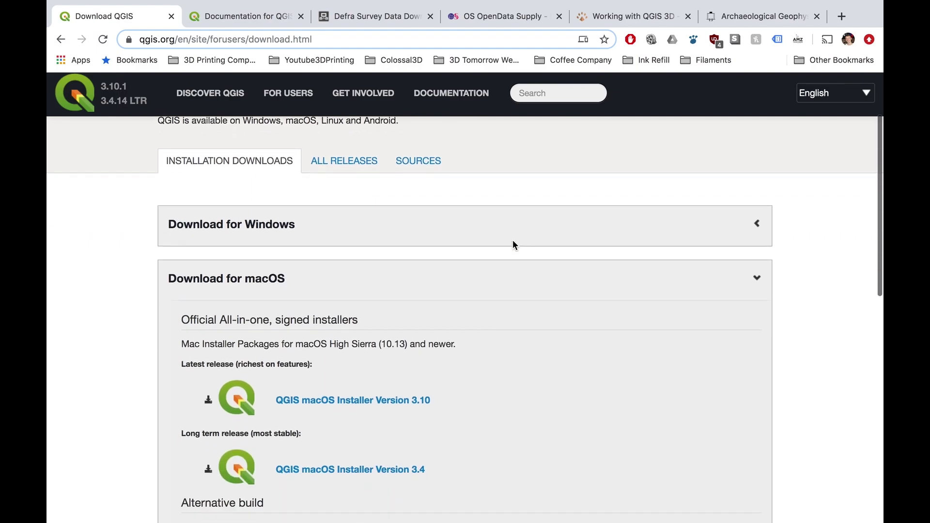
{"action": "scroll", "coordinate": [548, 300], "scroll_direction": "down", "scroll_amount": 10}
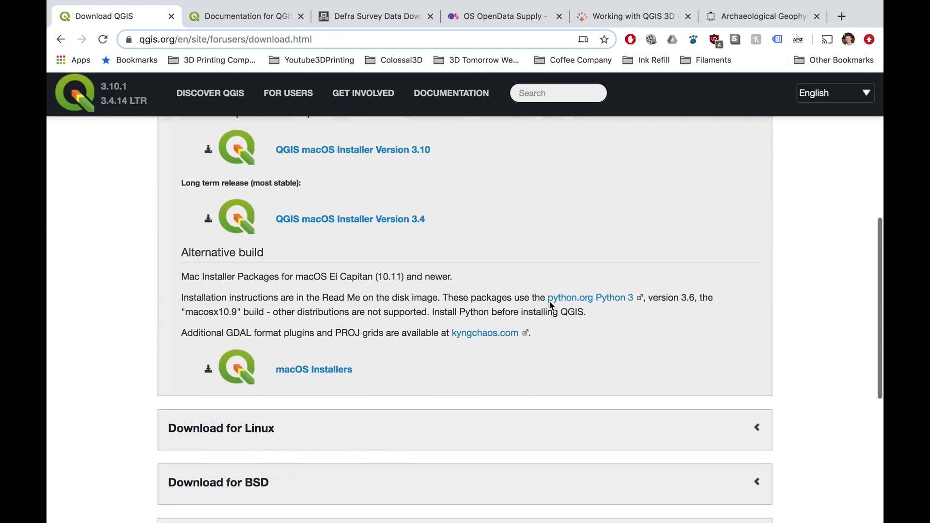
{"action": "scroll", "coordinate": [556, 402], "scroll_direction": "up", "scroll_amount": 7}
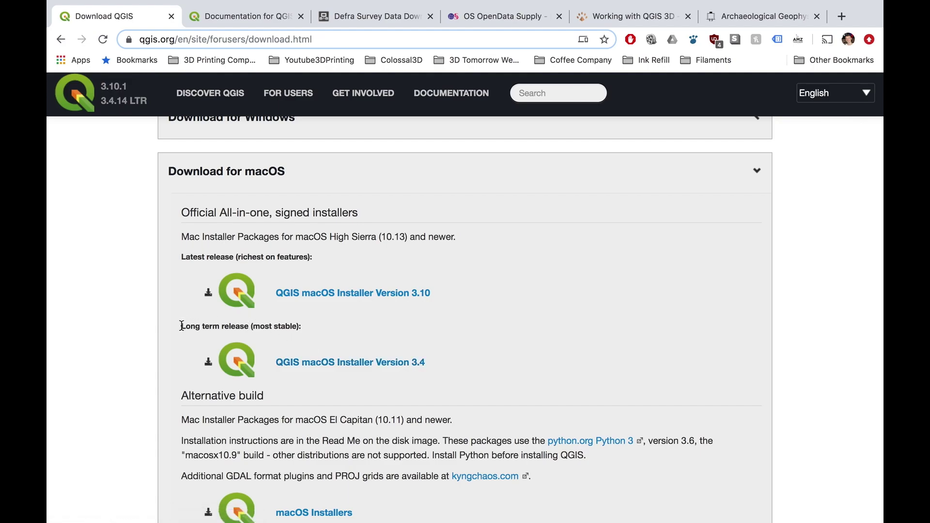
{"action": "left_click_drag", "start_coordinate": [182, 326], "coordinate": [246, 323]}
{"action": "left_click", "coordinate": [295, 320]}
- Switch to the Documentation for QGIS page, then on to the Defra Survey Data Download page
{"action": "left_click", "coordinate": [213, 18]}
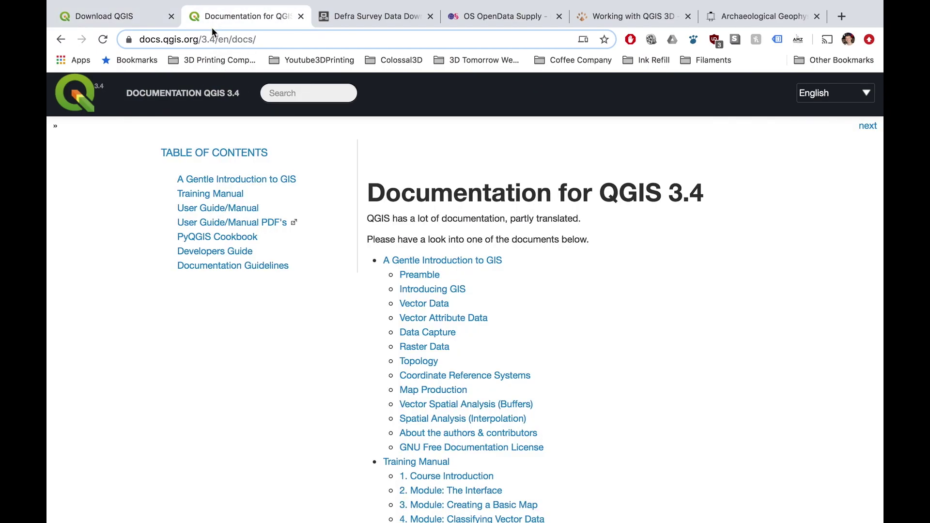
{"action": "left_click", "coordinate": [139, 40]}
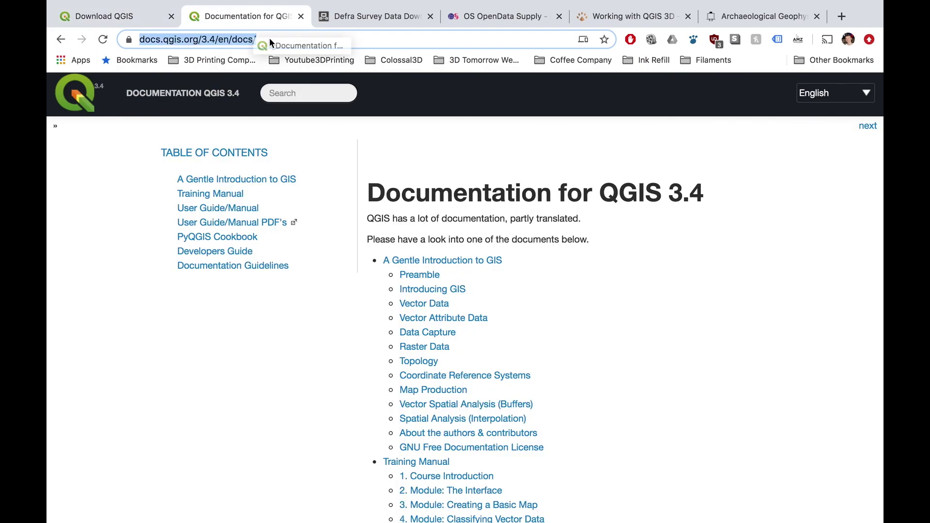
{"action": "key", "text": "Right"}
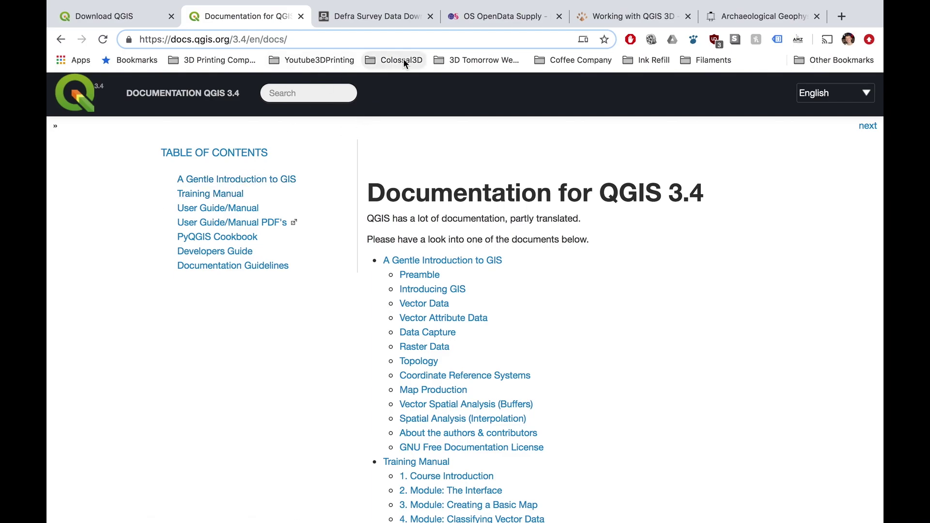
{"action": "left_click", "coordinate": [387, 16]}
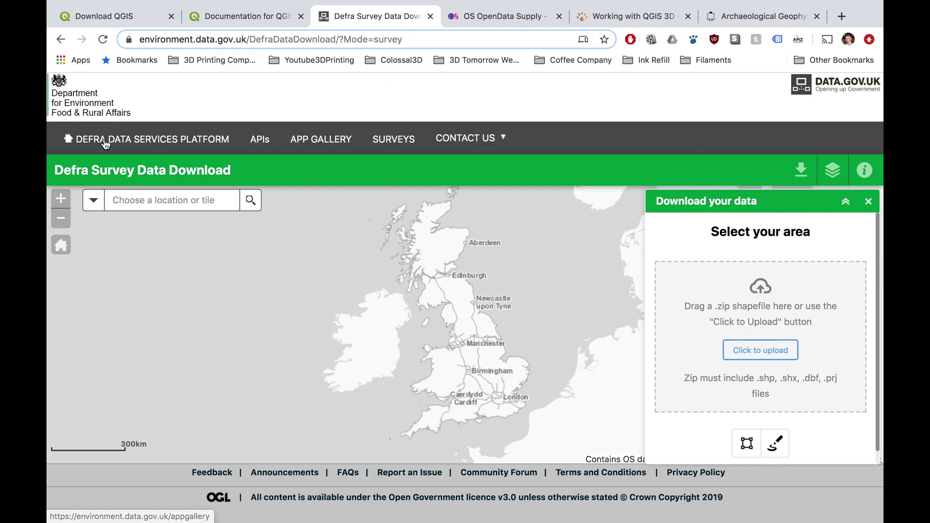
- On the OS OpenData products page, keep ASCII Grid and GML (Grid) as the OS Terrain 50 supply format
{"action": "left_click", "coordinate": [507, 14]}
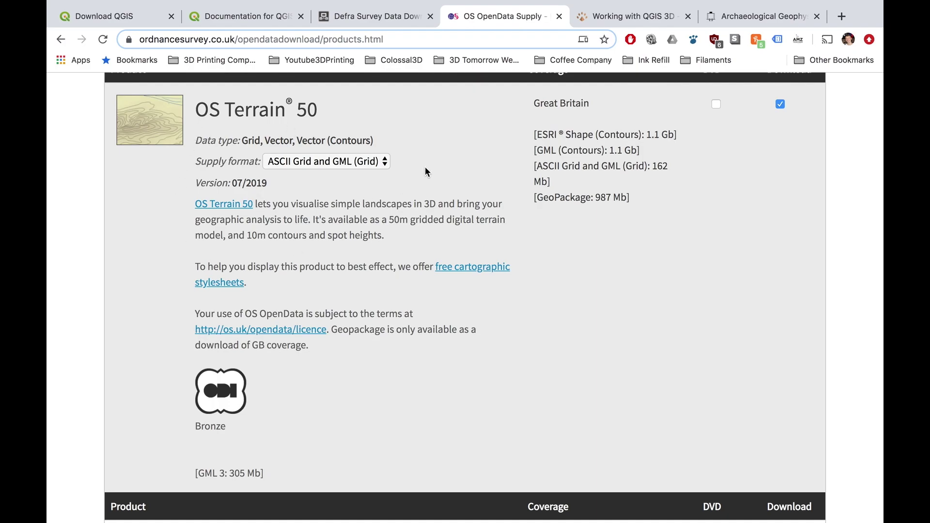
{"action": "scroll", "coordinate": [492, 184], "scroll_direction": "up", "scroll_amount": 1}
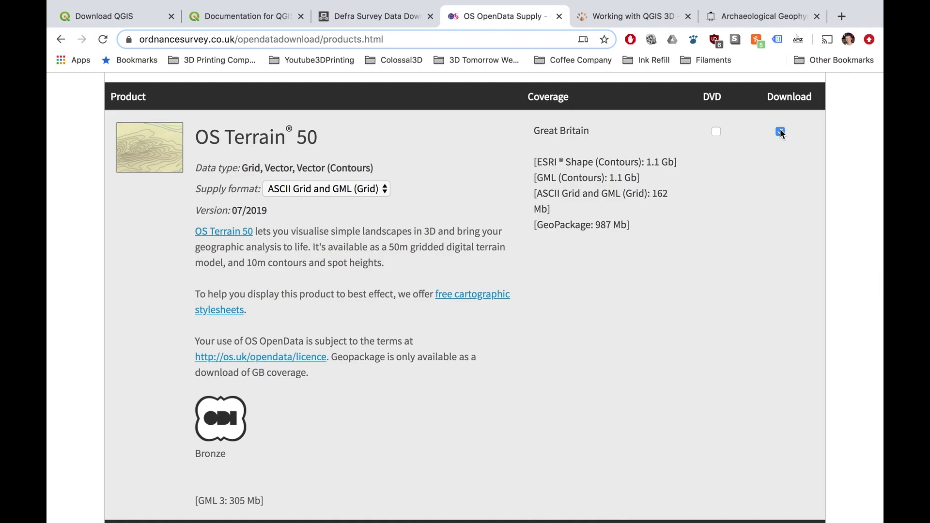
{"action": "scroll", "coordinate": [752, 195], "scroll_direction": "down", "scroll_amount": 3}
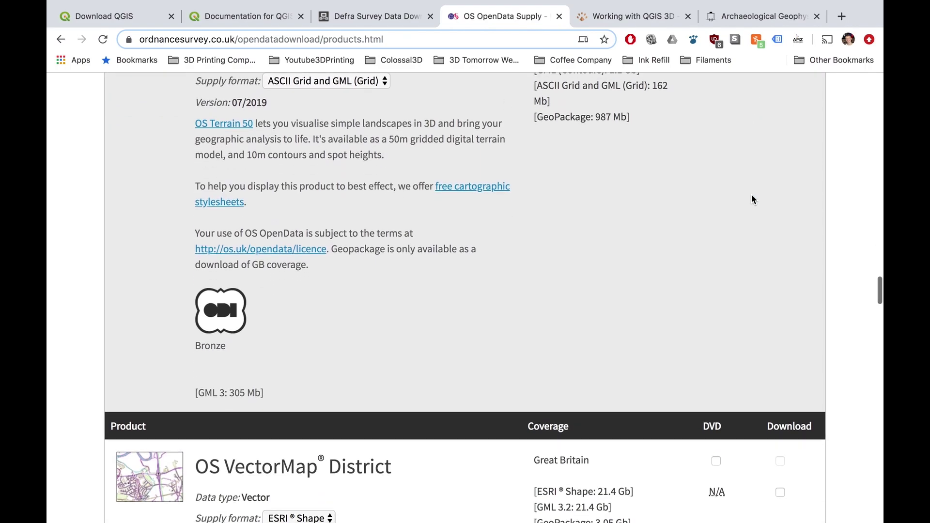
{"action": "scroll", "coordinate": [751, 195], "scroll_direction": "up", "scroll_amount": 2}
{"action": "left_click", "coordinate": [328, 145]}
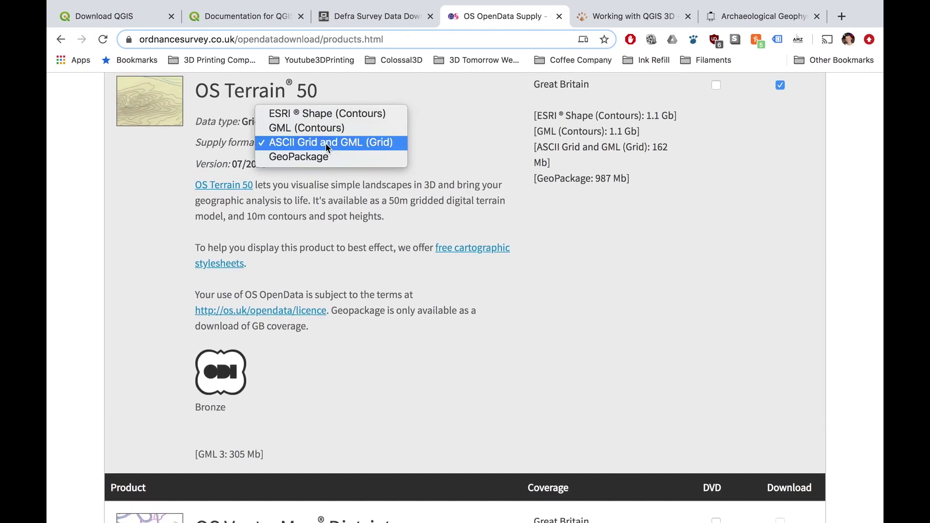
{"action": "left_click", "coordinate": [326, 143]}
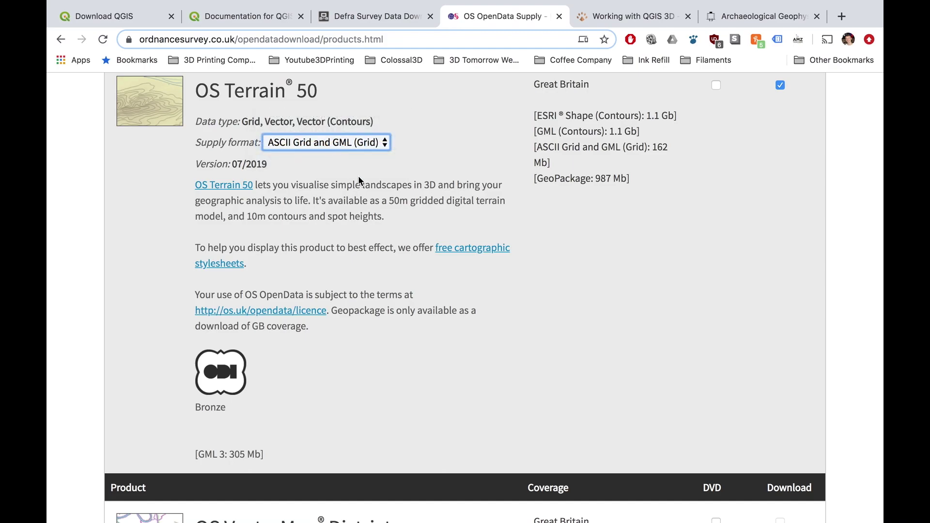
- Look through the product list, then return to the Defra Survey Data Download map
{"action": "scroll", "coordinate": [359, 177], "scroll_direction": "up", "scroll_amount": 1}
{"action": "scroll", "coordinate": [688, 297], "scroll_direction": "down", "scroll_amount": 20}
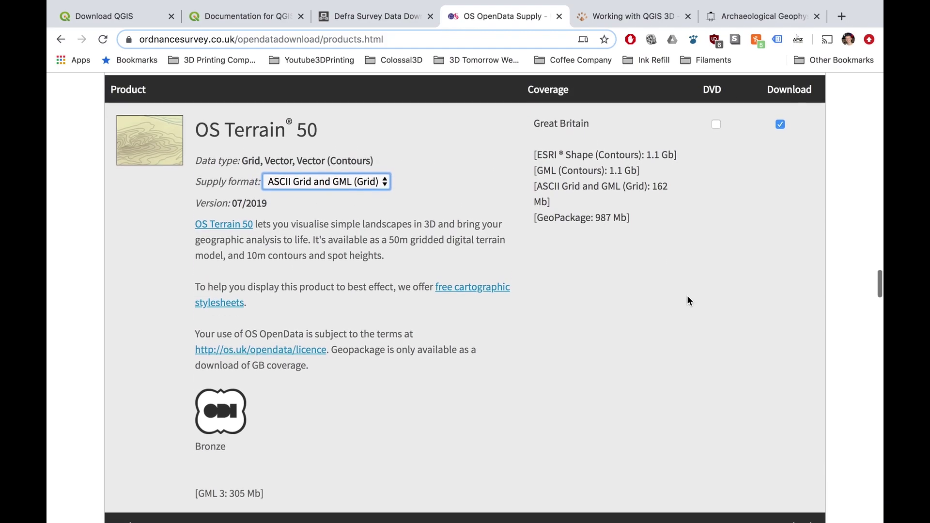
{"action": "scroll", "coordinate": [687, 296], "scroll_direction": "down", "scroll_amount": 15}
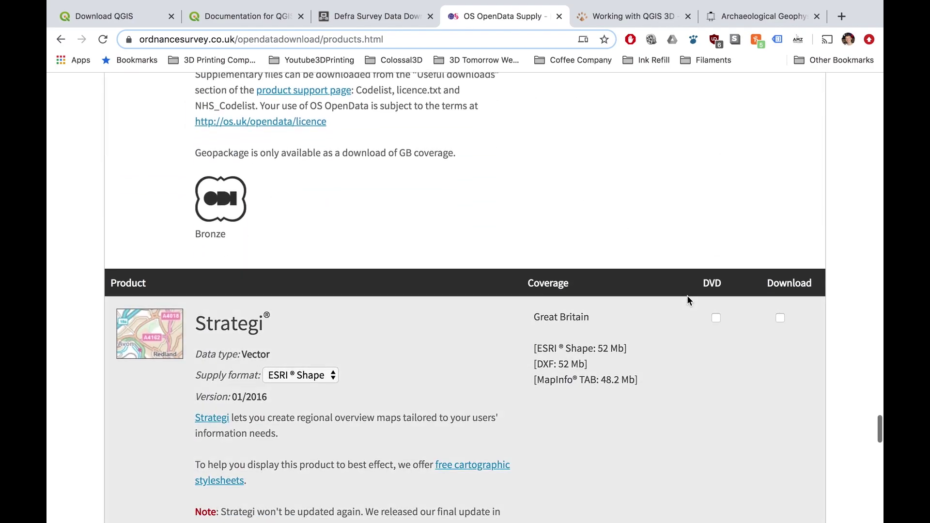
{"action": "scroll", "coordinate": [688, 296], "scroll_direction": "up", "scroll_amount": 4}
{"action": "scroll", "coordinate": [727, 320], "scroll_direction": "down", "scroll_amount": 1}
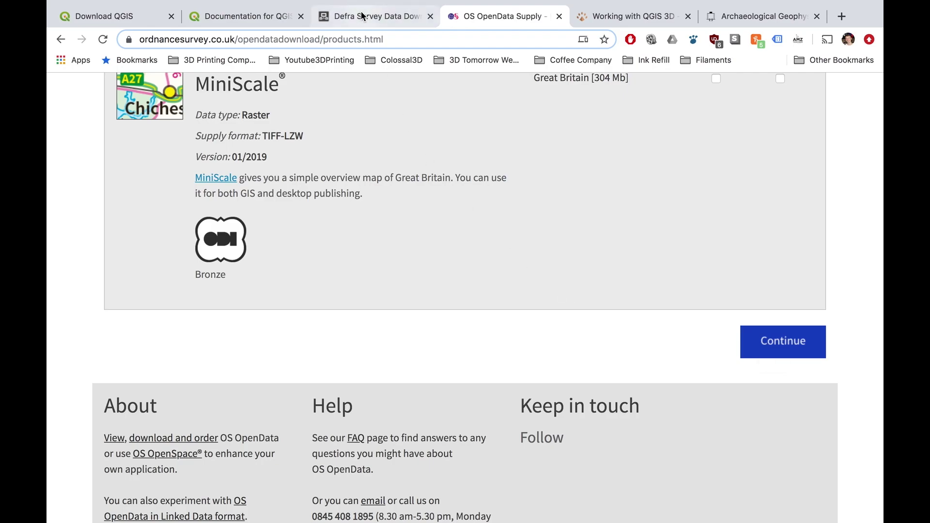
{"action": "left_click", "coordinate": [362, 16]}
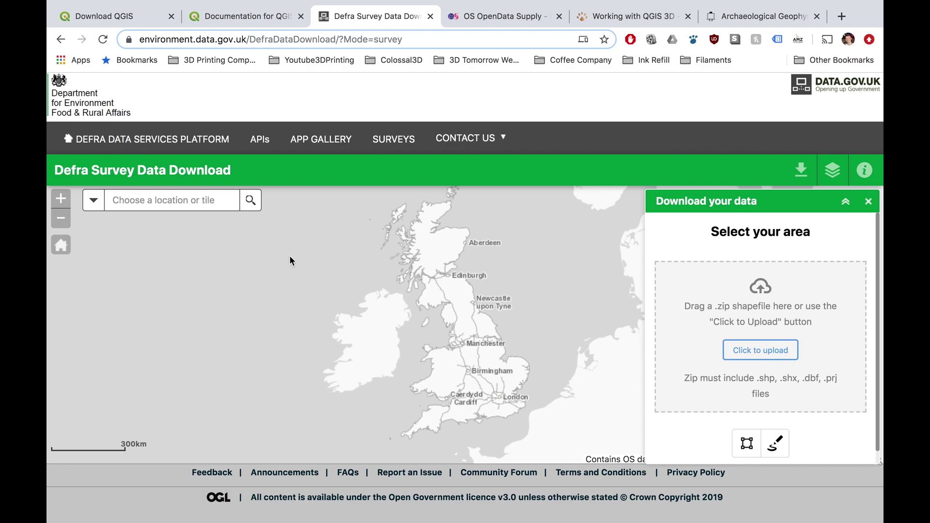
- Draw a rectangle from Manchester to Sheffield over the Peak District and show the Layer List
{"action": "left_click", "coordinate": [56, 205]}
{"action": "left_click", "coordinate": [57, 207]}
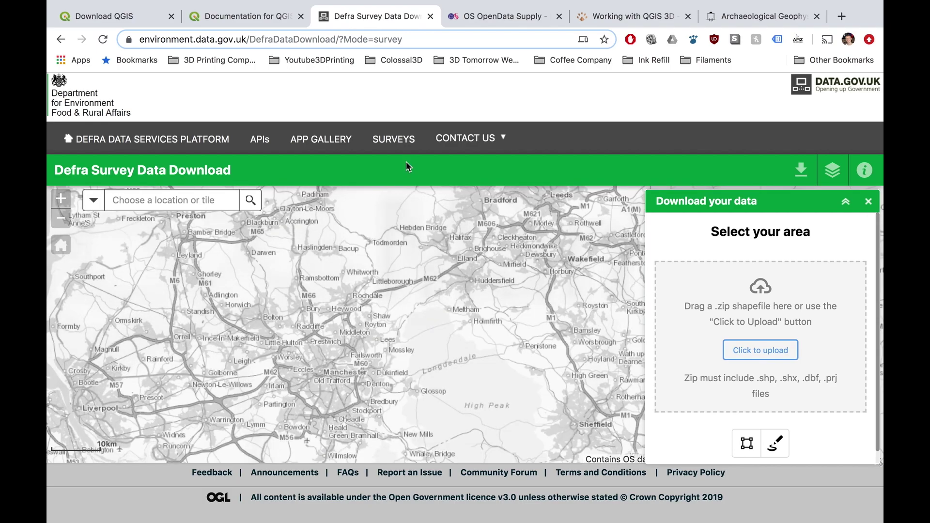
{"action": "left_click_drag", "start_coordinate": [421, 218], "coordinate": [434, 315]}
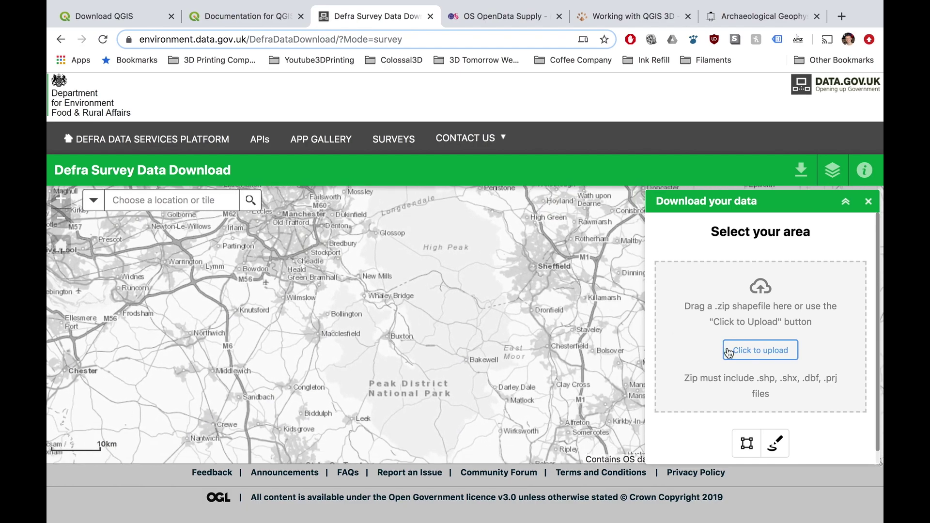
{"action": "left_click", "coordinate": [745, 445]}
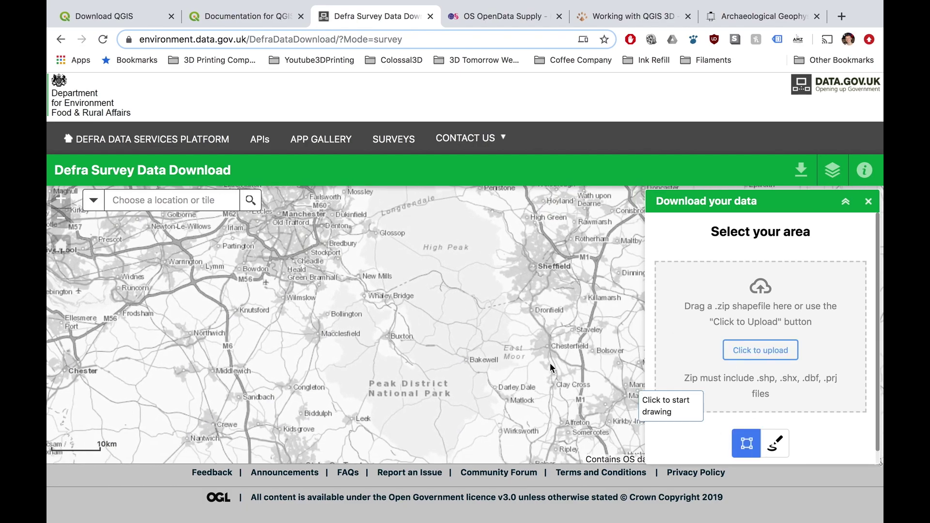
{"action": "left_click", "coordinate": [301, 229]}
{"action": "left_click", "coordinate": [551, 225]}
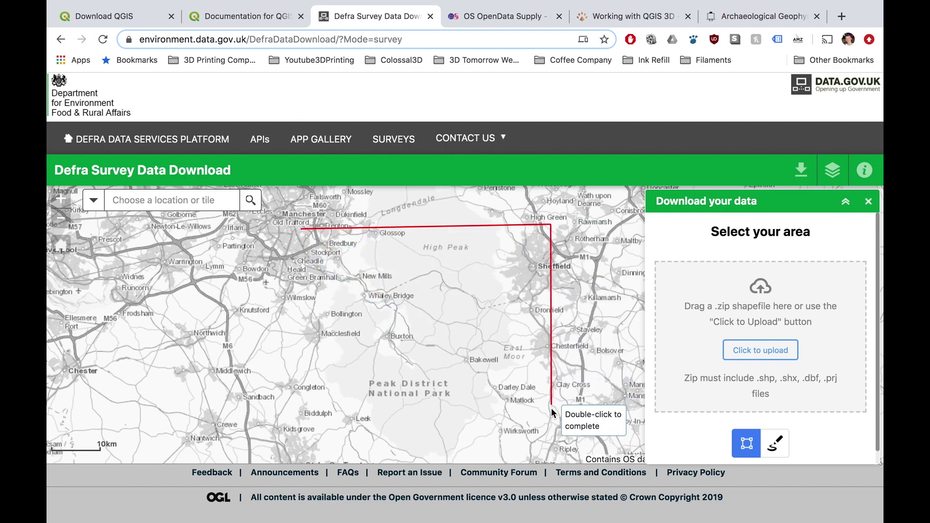
{"action": "left_click", "coordinate": [551, 433]}
{"action": "left_click", "coordinate": [309, 435]}
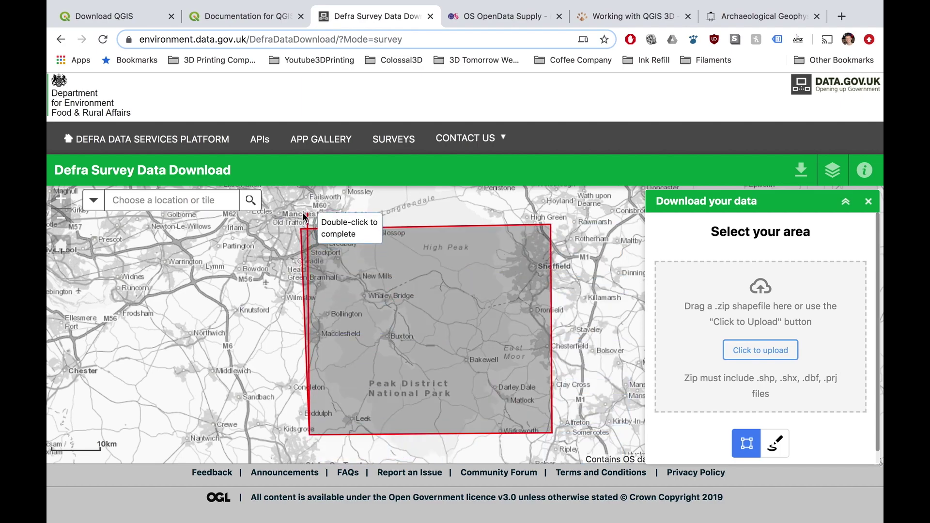
{"action": "left_click", "coordinate": [301, 230]}
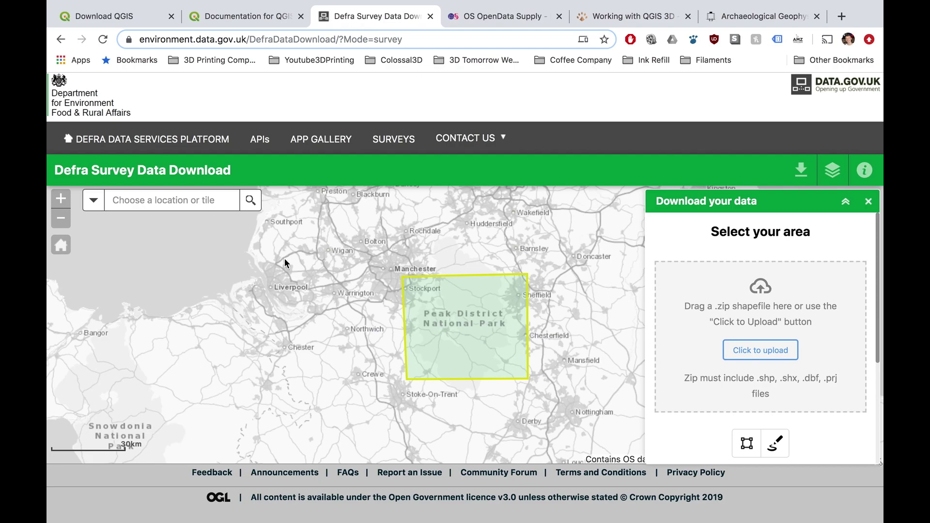
{"action": "left_click", "coordinate": [59, 197]}
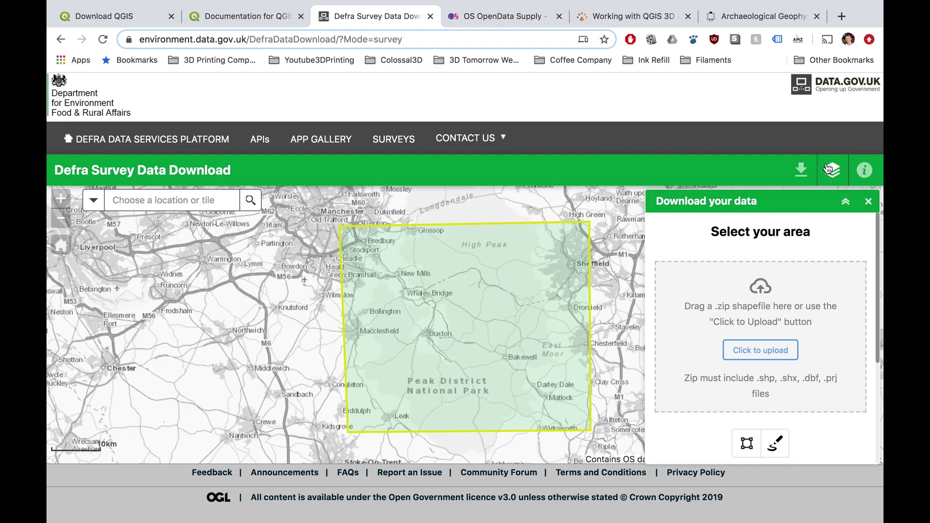
{"action": "left_click", "coordinate": [834, 170]}
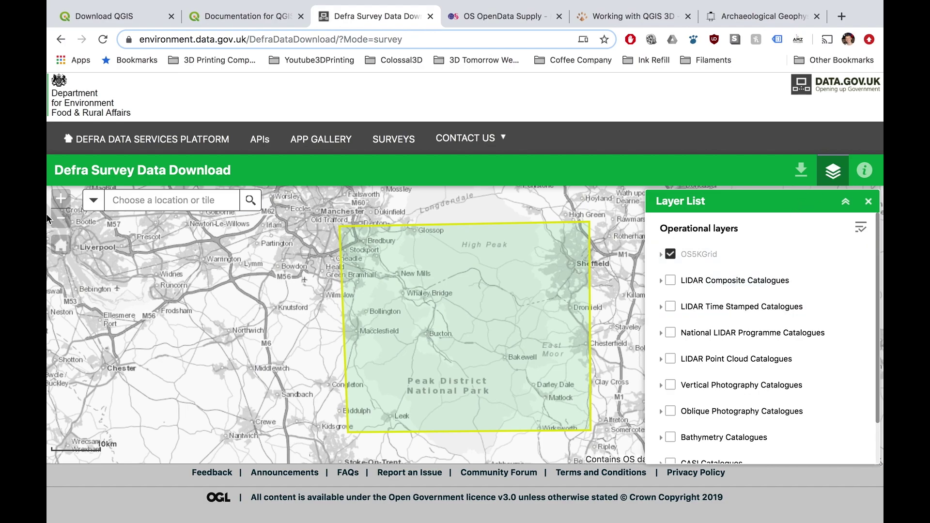
- Zoom between Buxton and the wider SK07/SK17 tile coverage, pan south, then go to the Finder desktop
{"action": "left_click", "coordinate": [60, 199]}
{"action": "left_click", "coordinate": [59, 202]}
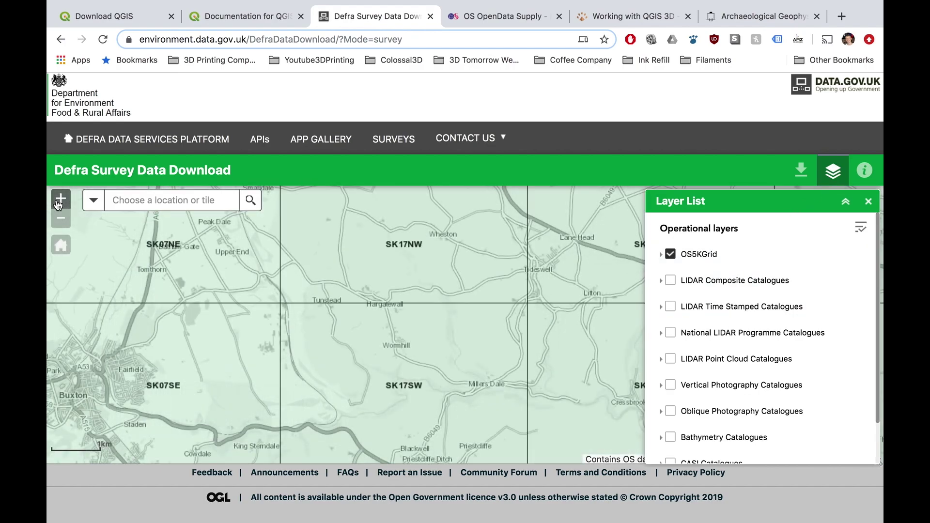
{"action": "left_click", "coordinate": [61, 219]}
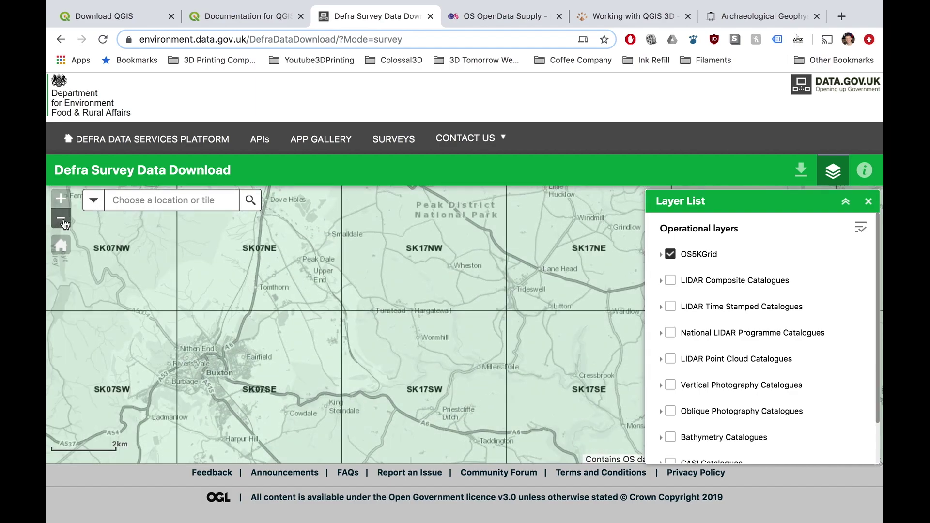
{"action": "left_click", "coordinate": [62, 220]}
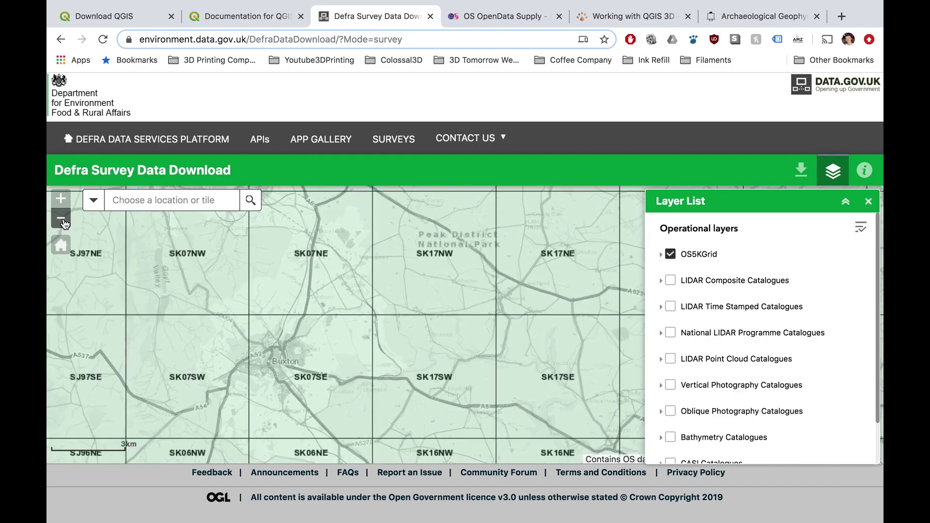
{"action": "left_click", "coordinate": [62, 220]}
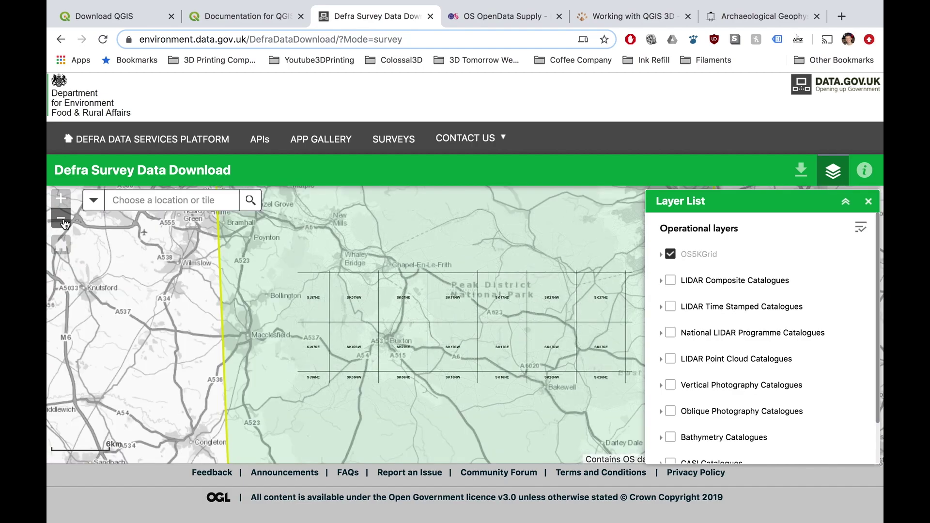
{"action": "left_click", "coordinate": [62, 221]}
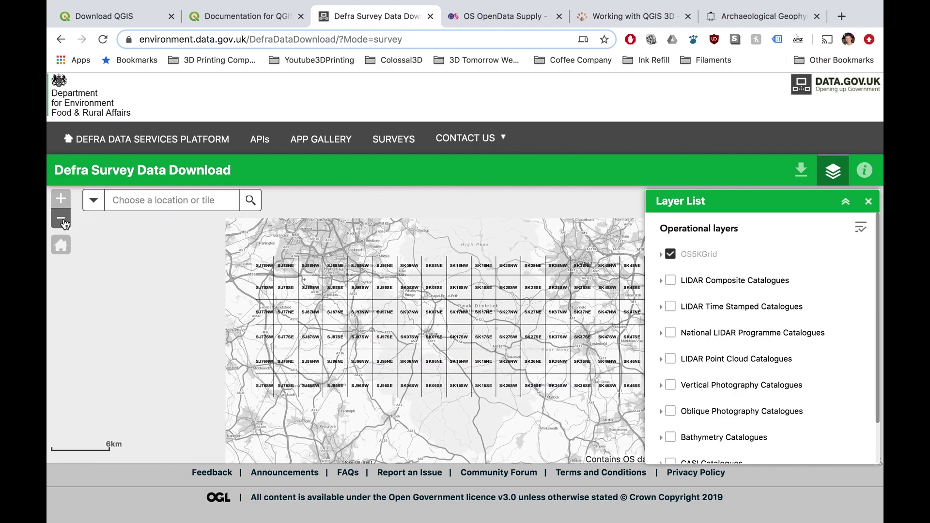
{"action": "left_click", "coordinate": [61, 198]}
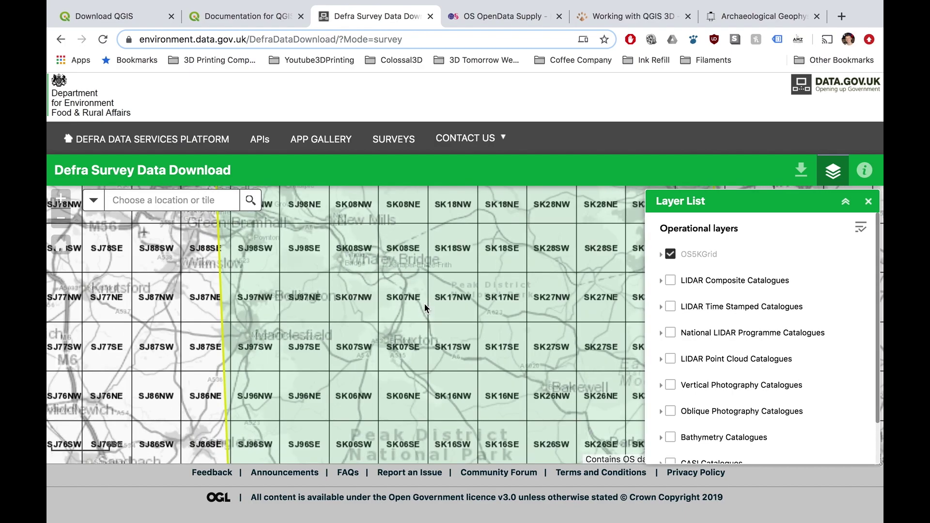
{"action": "left_click_drag", "start_coordinate": [425, 272], "coordinate": [320, 201]}
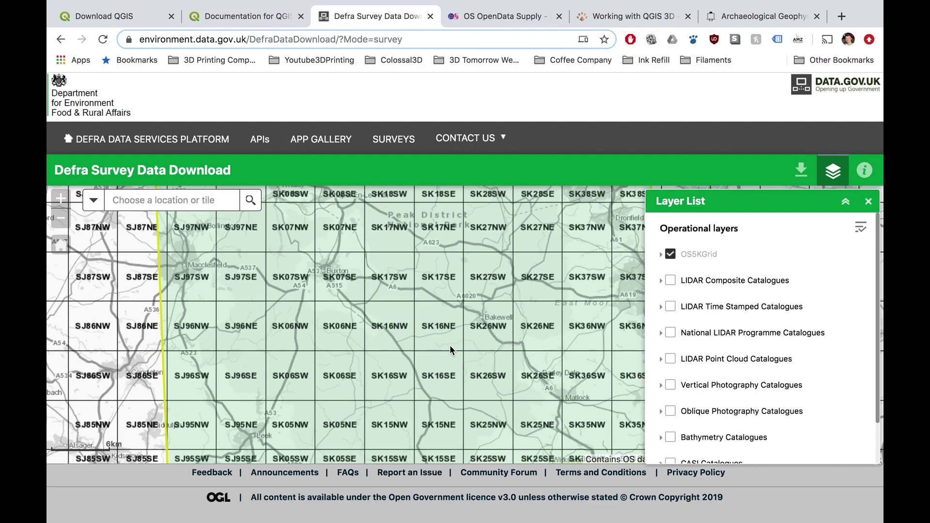
{"action": "key", "text": "ctrl+Right"}
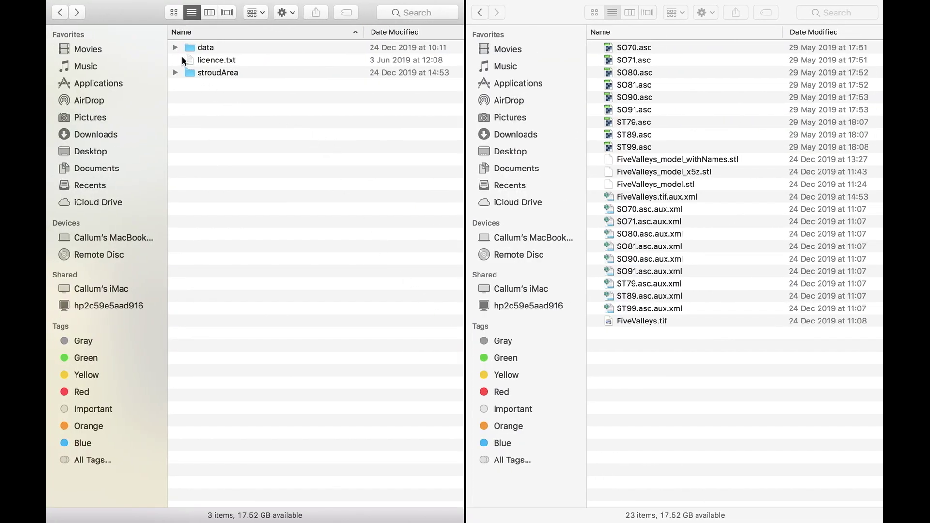
- In data > sk, unpack sk06_OST50GRID_20190529.zip and locate its SK06.asc elevation file
{"action": "left_click", "coordinate": [200, 47]}
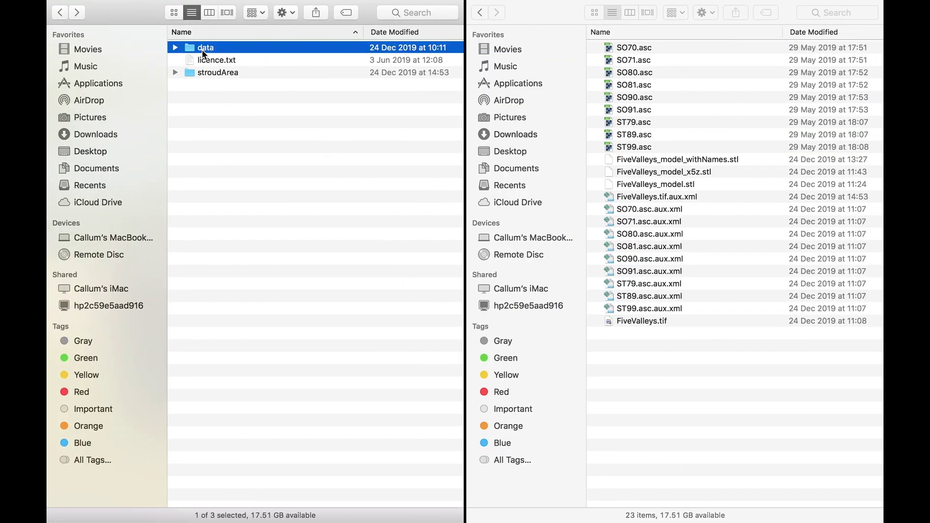
{"action": "double_click", "coordinate": [200, 47]}
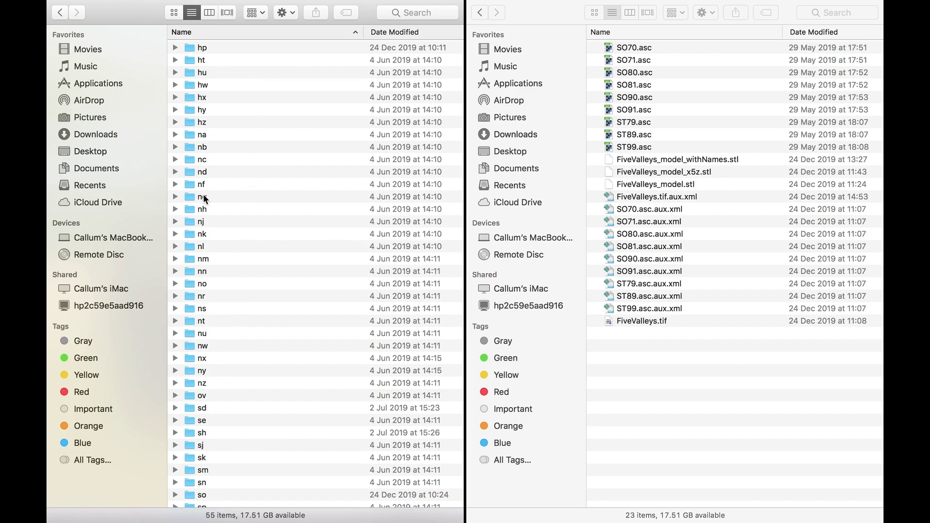
{"action": "scroll", "coordinate": [307, 333], "scroll_direction": "down", "scroll_amount": 5}
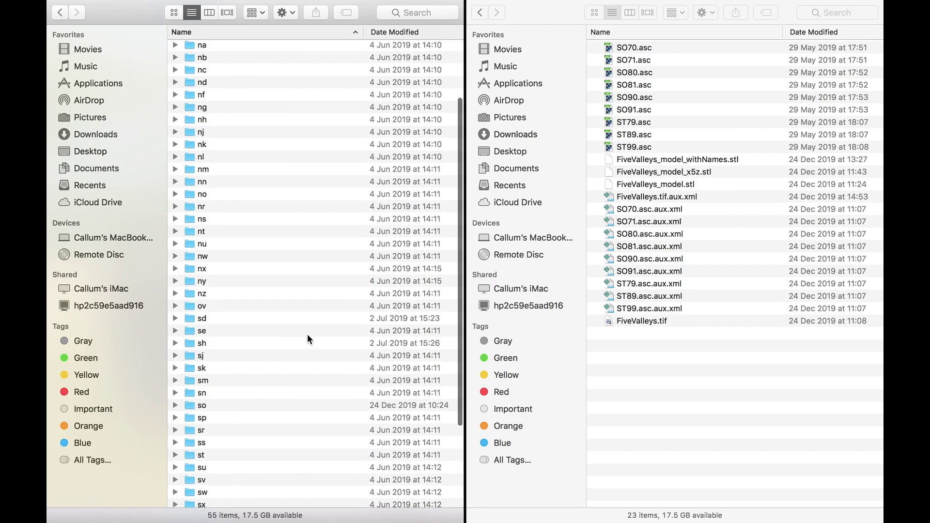
{"action": "left_click", "coordinate": [238, 366]}
{"action": "double_click", "coordinate": [238, 367]}
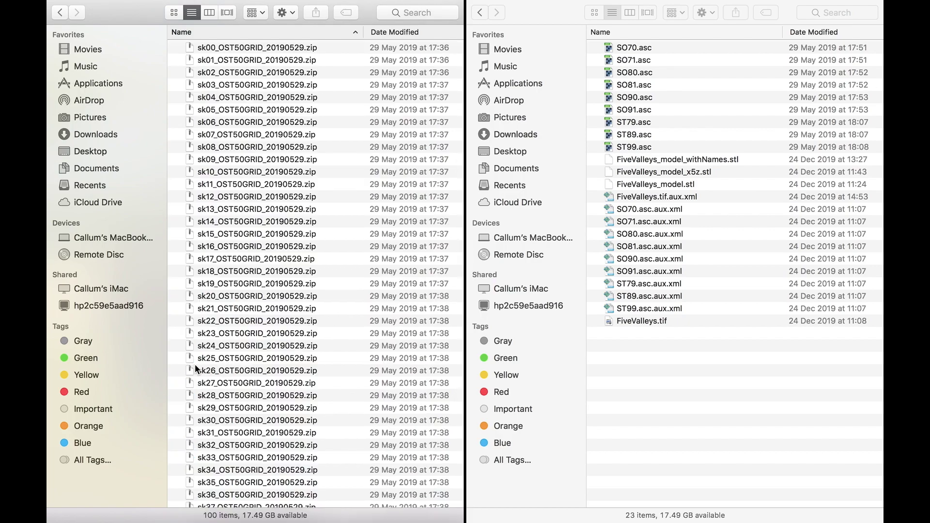
{"action": "double_click", "coordinate": [223, 122]}
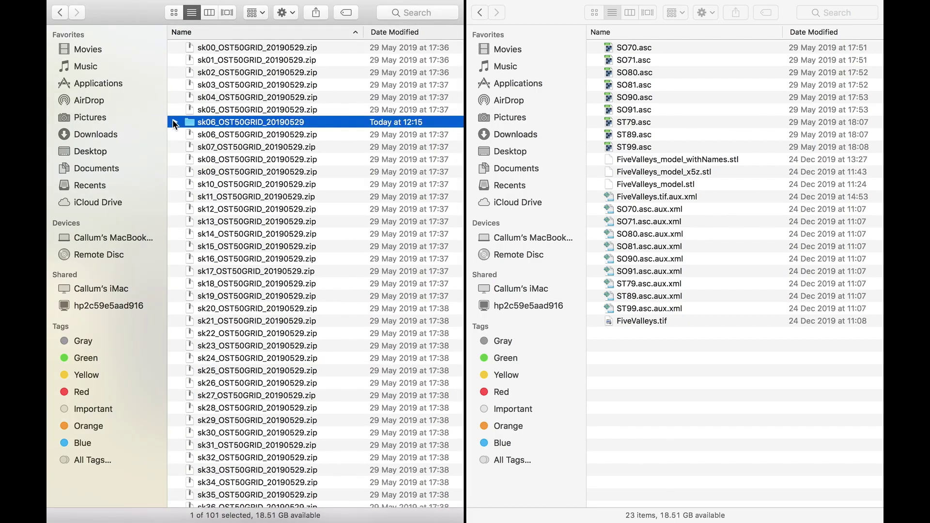
{"action": "left_click", "coordinate": [175, 122]}
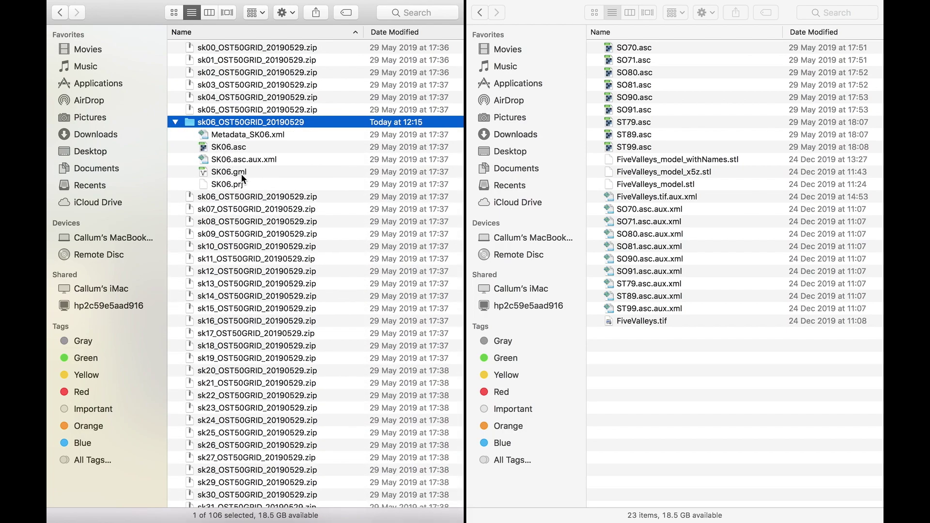
{"action": "left_click", "coordinate": [227, 148]}
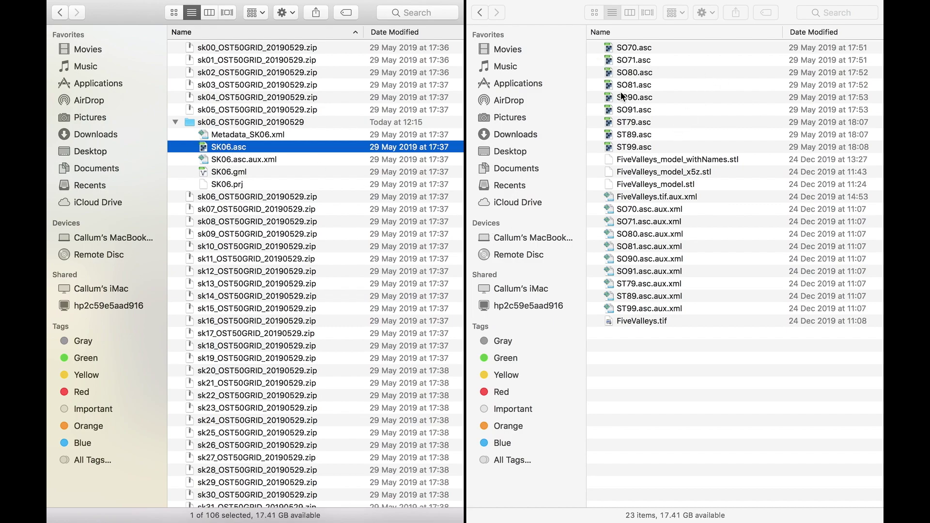
- Check the nine .asc tiles SO70 to ST99 in the stroudArea folder, then switch to QGIS
{"action": "left_click", "coordinate": [599, 44]}
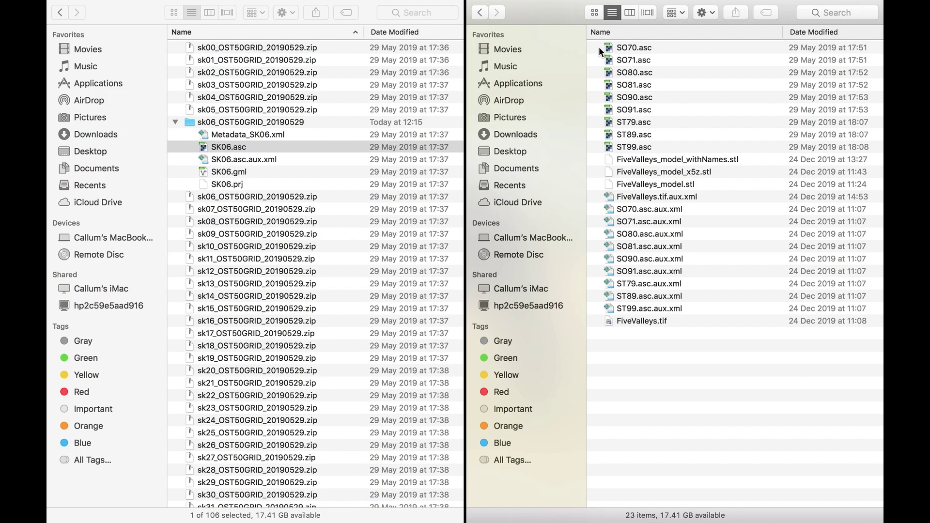
{"action": "left_click_drag", "start_coordinate": [599, 46], "coordinate": [642, 143]}
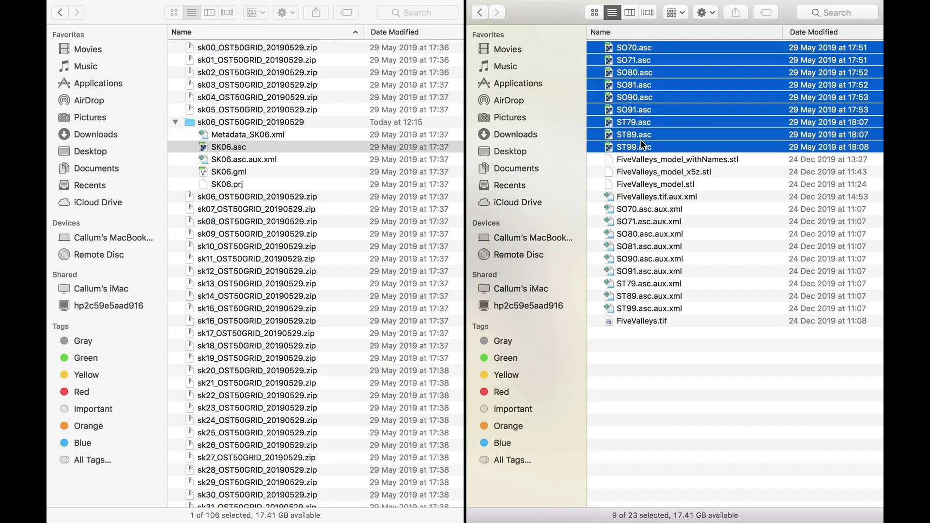
{"action": "left_click", "coordinate": [719, 376]}
{"action": "mouse_move", "coordinate": [136, 9]}
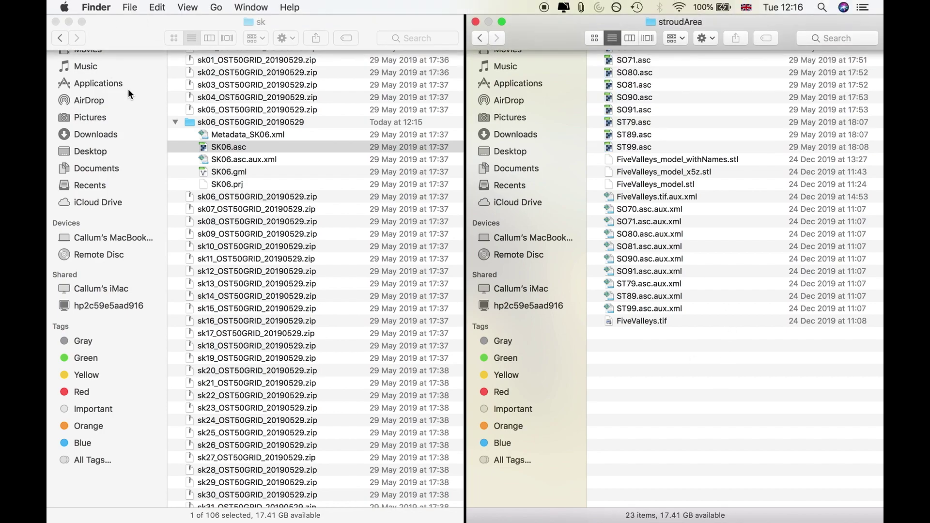
{"action": "left_click", "coordinate": [63, 42]}
{"action": "left_click", "coordinate": [63, 41]}
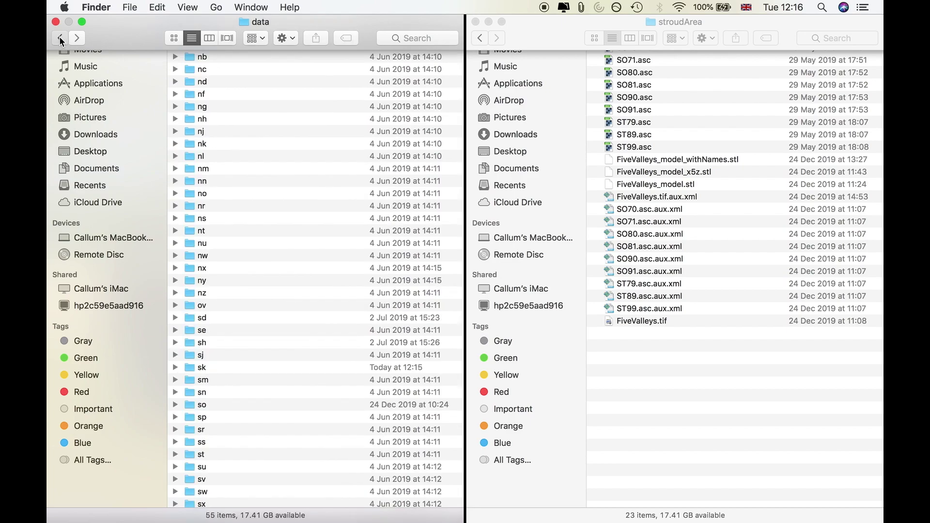
{"action": "left_click", "coordinate": [64, 41]}
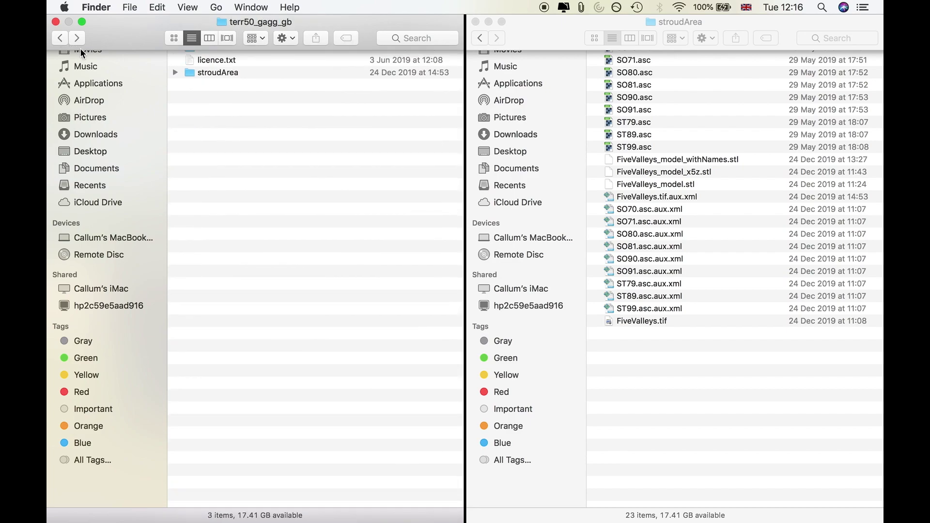
{"action": "double_click", "coordinate": [258, 72]}
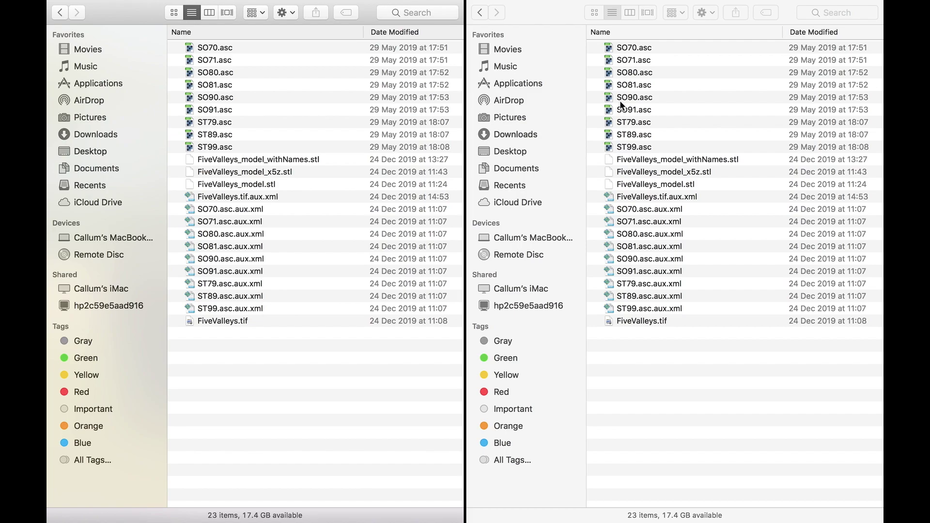
{"action": "left_click", "coordinate": [62, 15]}
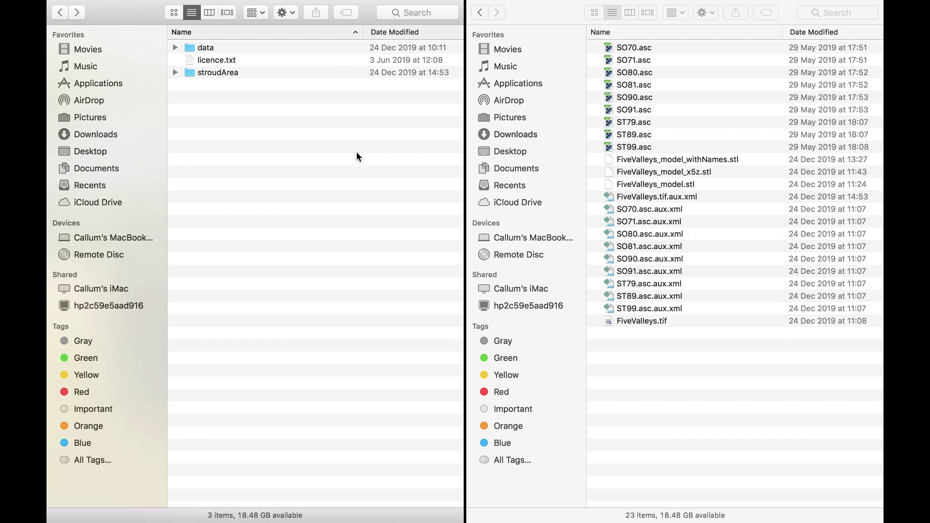
{"action": "key", "text": "ctrl+Right"}
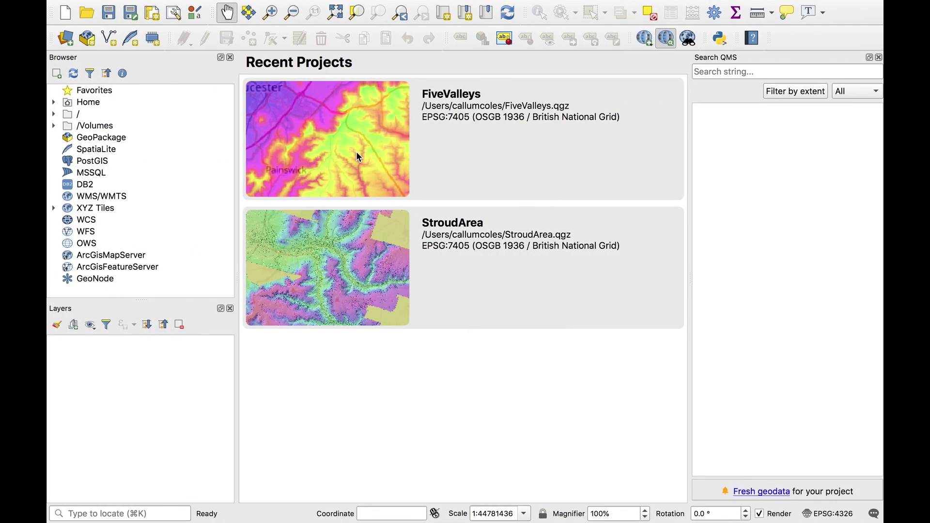
- Open the plugin manager and view the QuickMapServices and QuickMultiAttributeEdit3 plugin details
{"action": "mouse_move", "coordinate": [253, 2]}
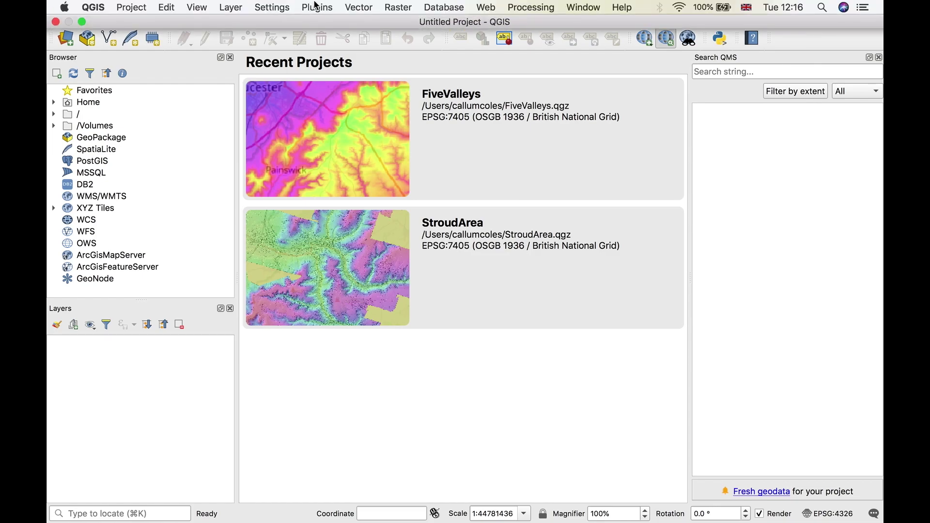
{"action": "left_click", "coordinate": [315, 6]}
{"action": "left_click", "coordinate": [324, 28]}
{"action": "left_click", "coordinate": [265, 22]}
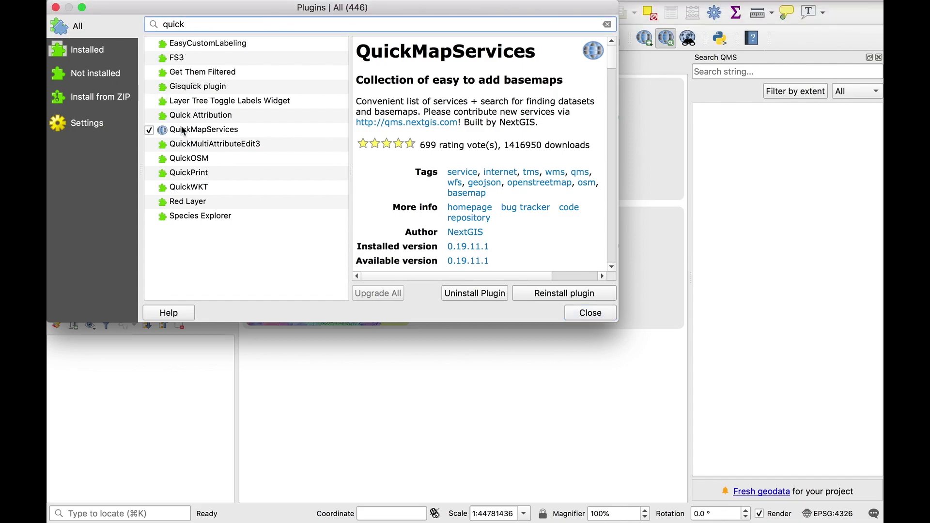
{"action": "left_click", "coordinate": [191, 130]}
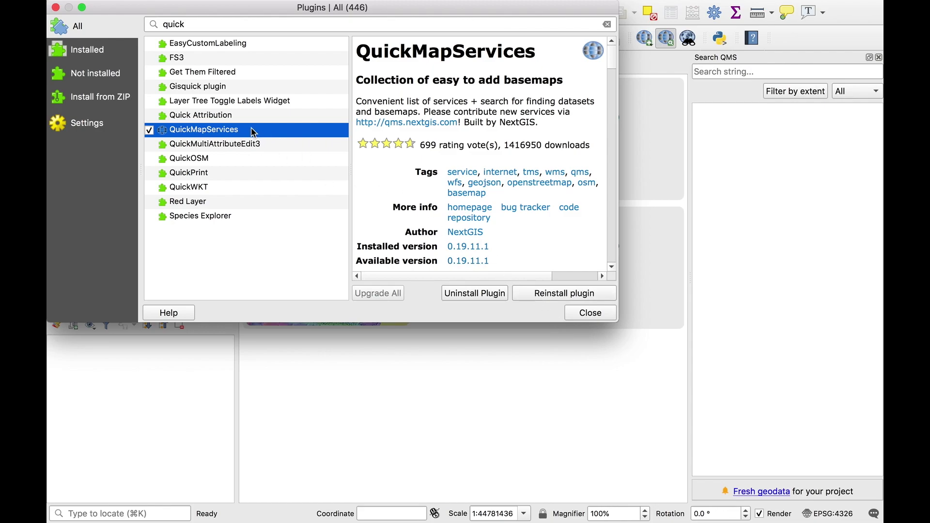
{"action": "left_click", "coordinate": [241, 147]}
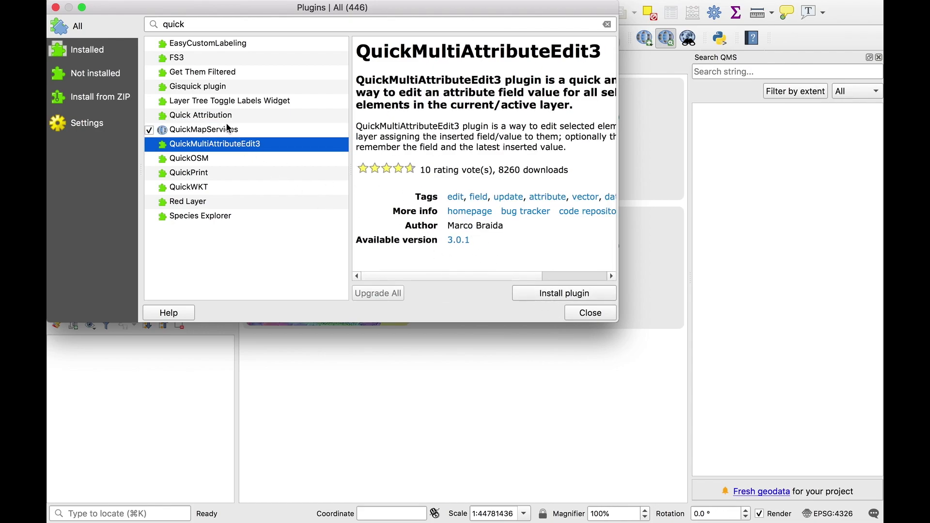
{"action": "left_click", "coordinate": [225, 130]}
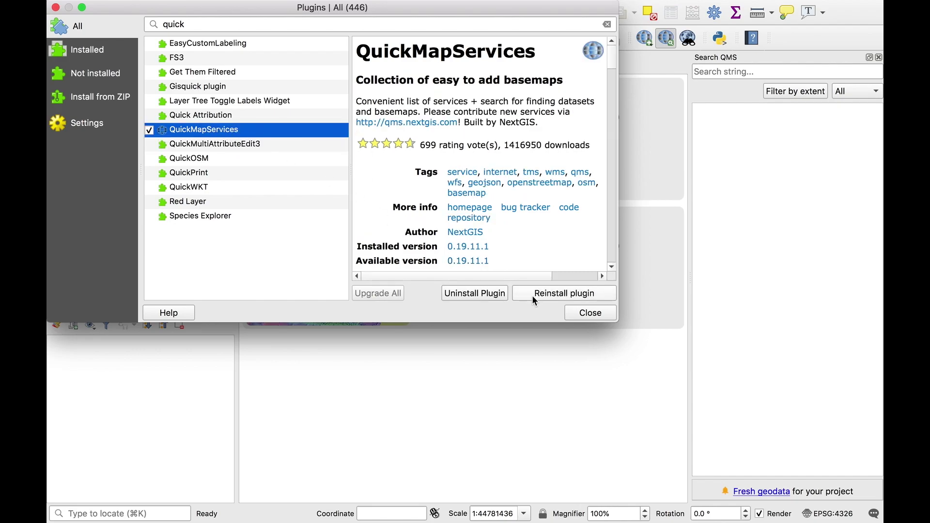
- Search plugins for 'dem', review the installed DEMto3D plugin, and close the Plugins dialog
{"action": "double_click", "coordinate": [195, 30]}
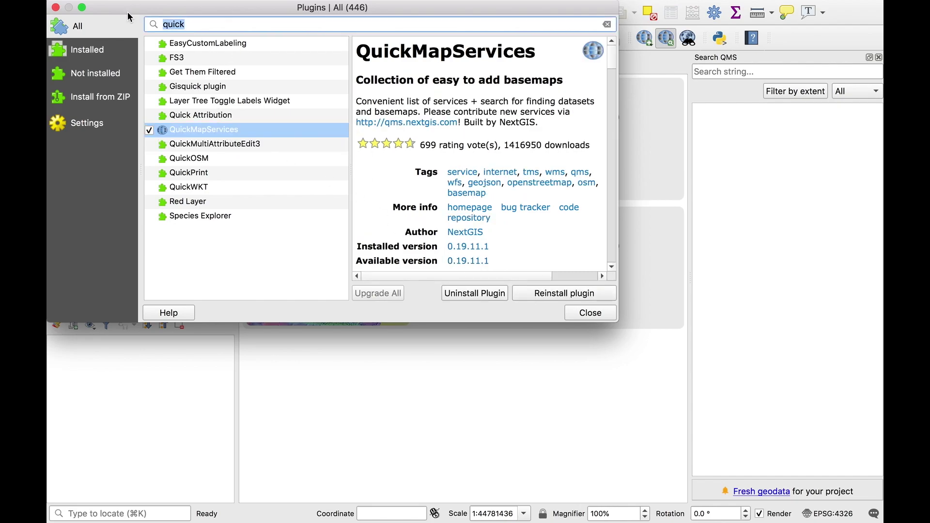
{"action": "type", "text": "dem"}
{"action": "left_click", "coordinate": [213, 77]}
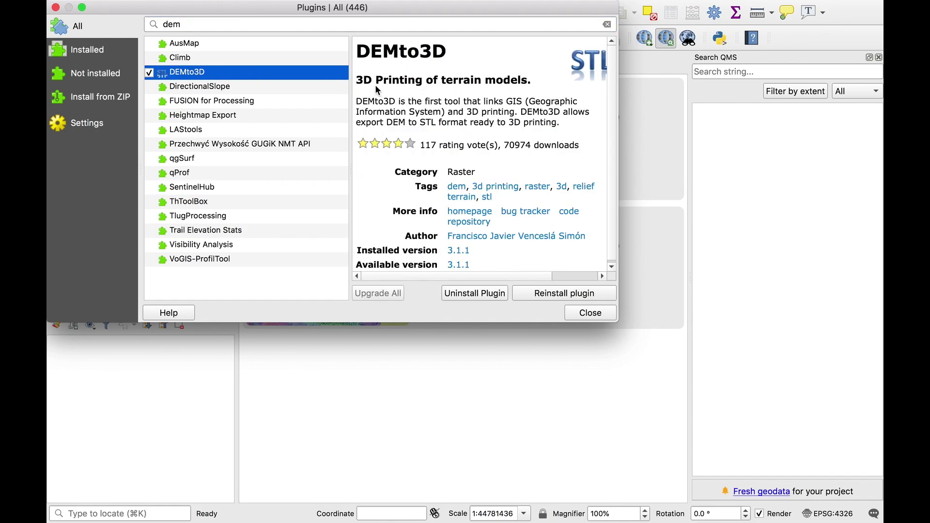
{"action": "left_click_drag", "start_coordinate": [356, 80], "coordinate": [525, 80]}
{"action": "left_click", "coordinate": [523, 87]}
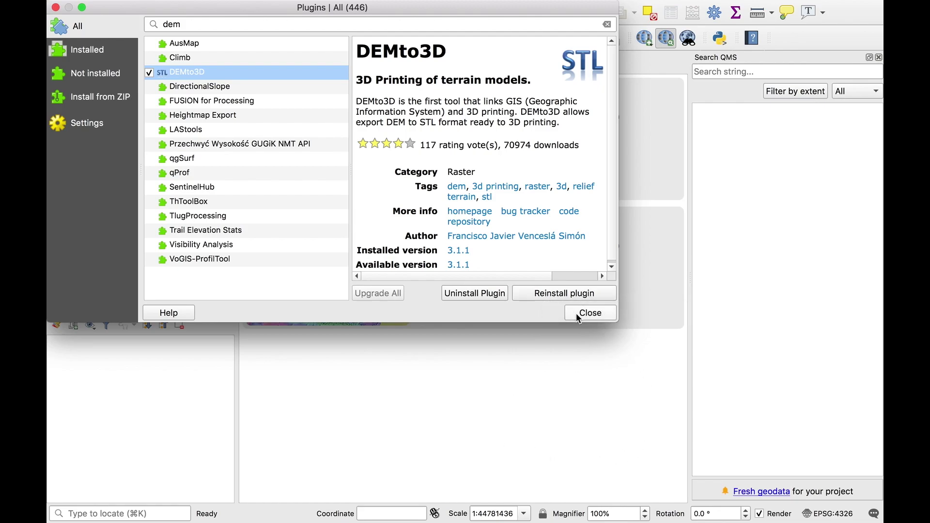
{"action": "left_click", "coordinate": [576, 313]}
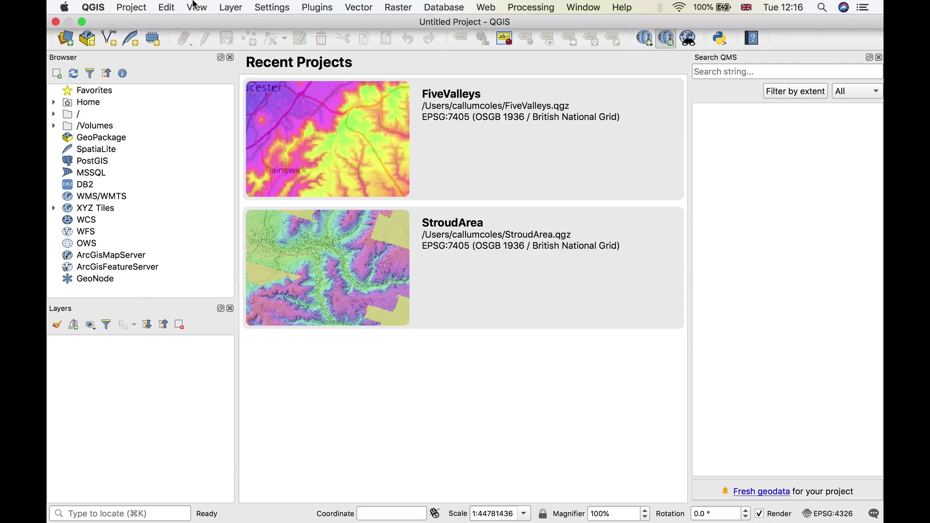
{"action": "left_click", "coordinate": [131, 7]}
- Start a new blank project
{"action": "left_click", "coordinate": [141, 27]}
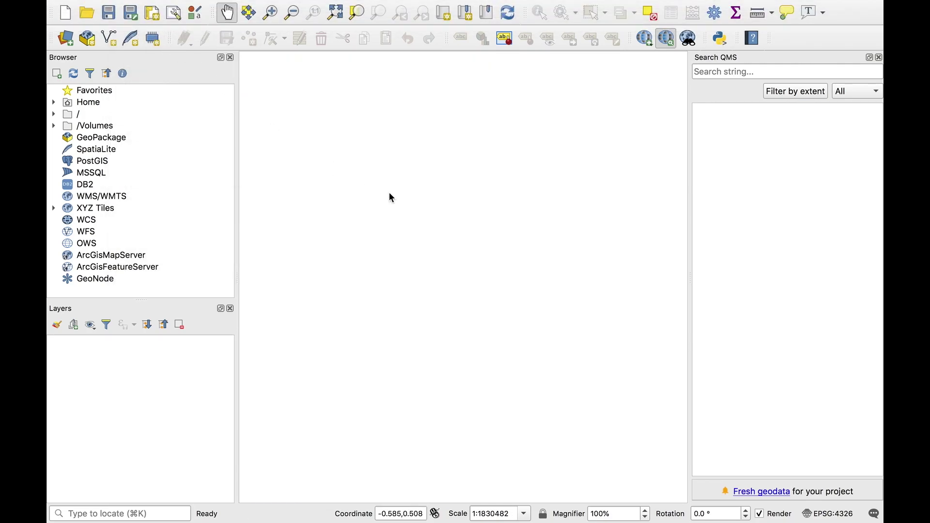
{"action": "mouse_move", "coordinate": [239, 3]}
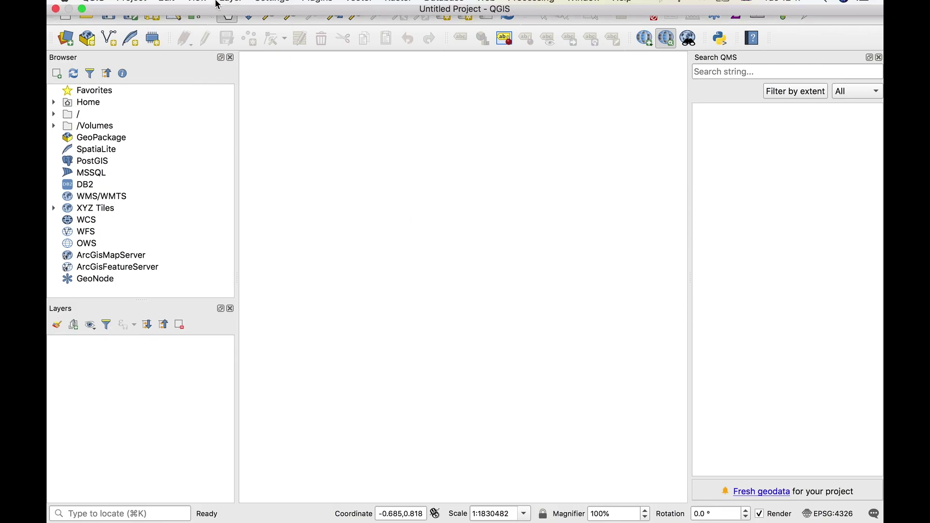
{"action": "left_click", "coordinate": [133, 9]}
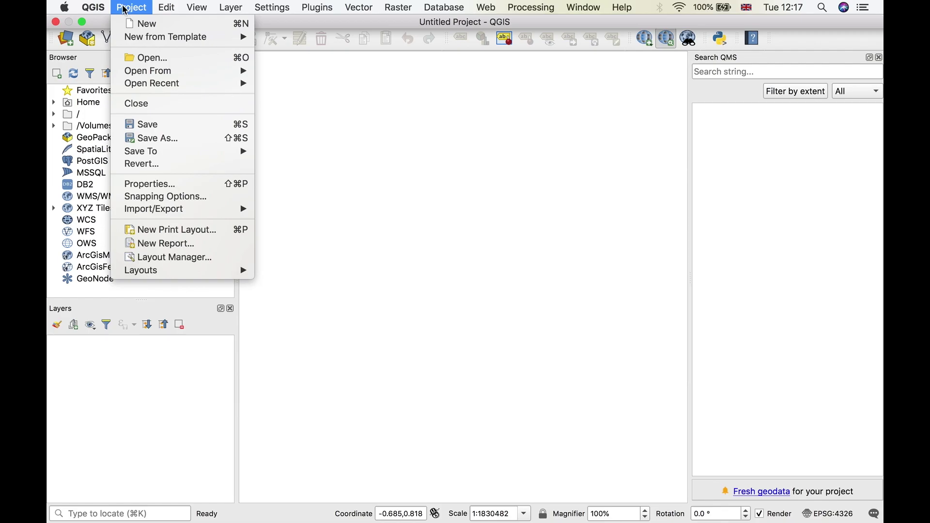
{"action": "left_click", "coordinate": [127, 8]}
{"action": "left_click", "coordinate": [127, 7]}
- Set the project CRS to OSGB 1936 / British National Grid by filtering for 7405
{"action": "left_click", "coordinate": [139, 187]}
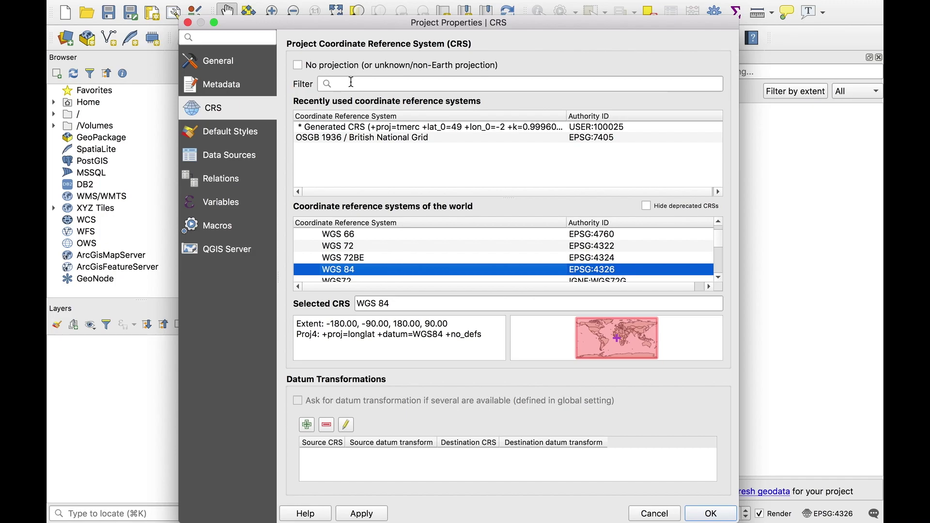
{"action": "left_click", "coordinate": [352, 83]}
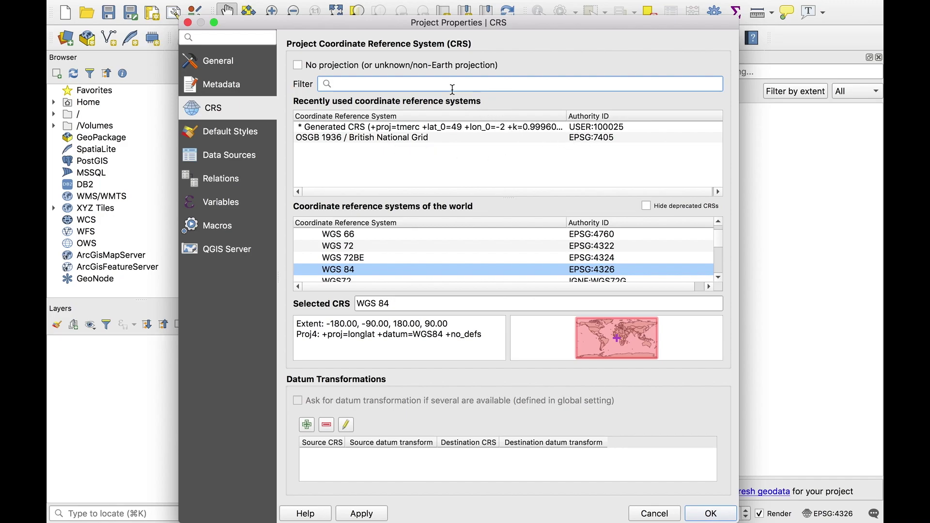
{"action": "type", "text": "7405"}
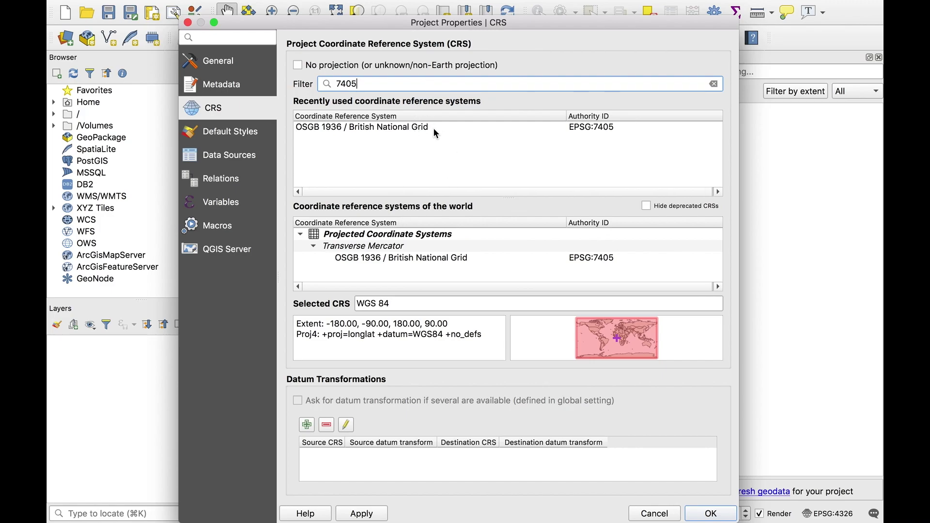
{"action": "left_click", "coordinate": [411, 262]}
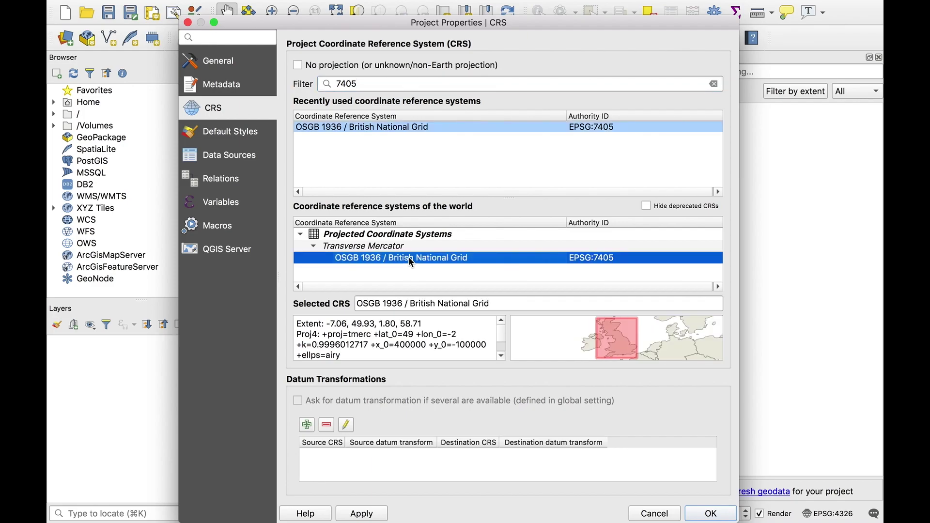
{"action": "left_click", "coordinate": [361, 513]}
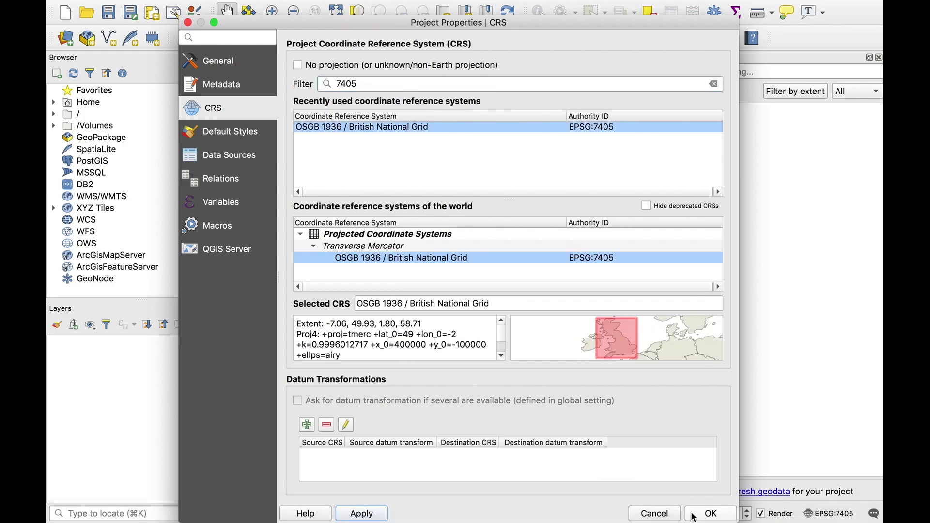
{"action": "left_click", "coordinate": [709, 513]}
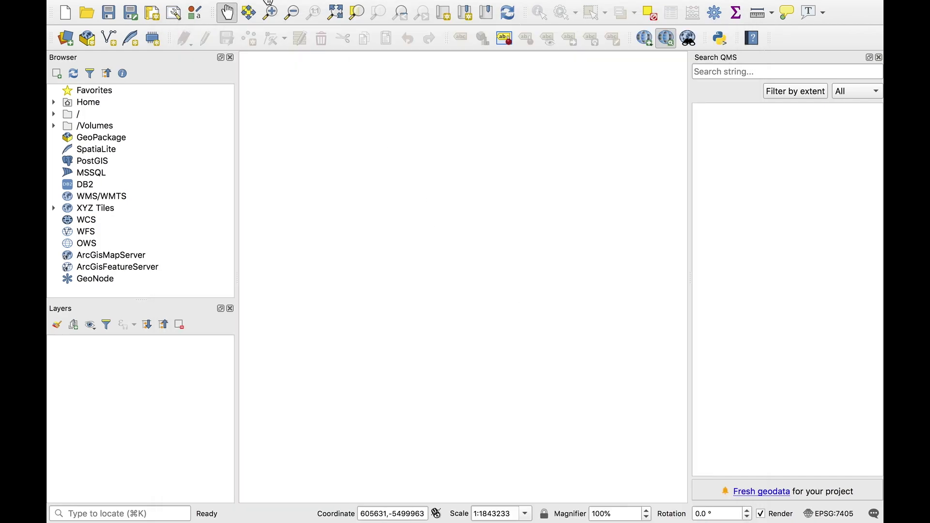
- In the Raster Merge tool, add the nine tiles ST99.asc to SO70.asc as input layers
{"action": "mouse_move", "coordinate": [318, 6]}
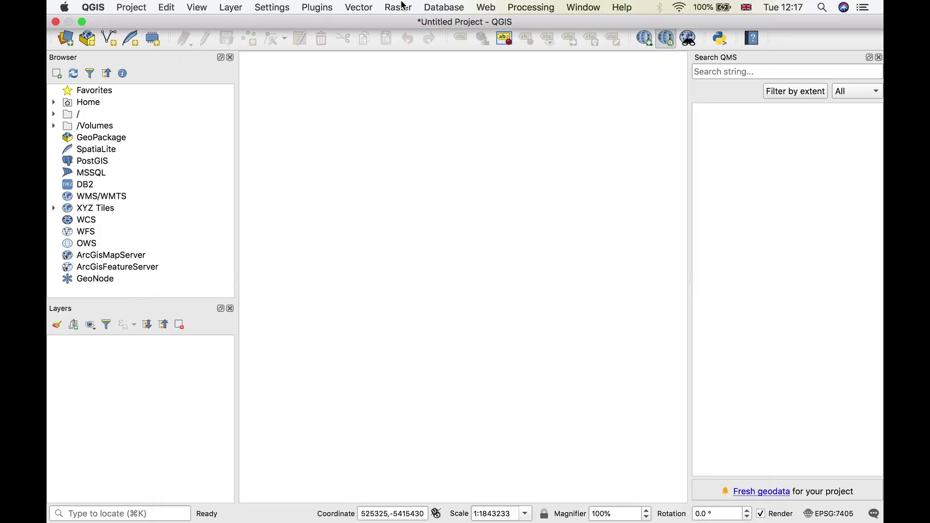
{"action": "left_click", "coordinate": [403, 5]}
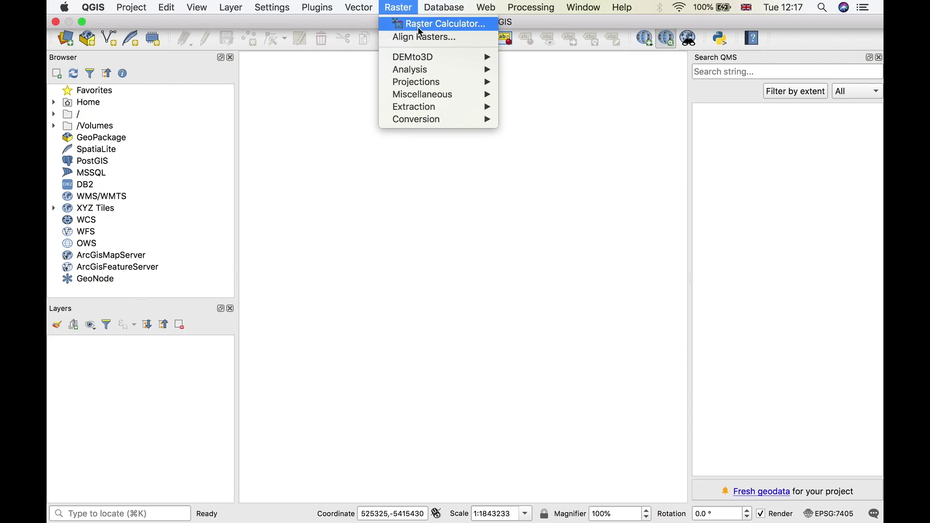
{"action": "mouse_move", "coordinate": [443, 95]}
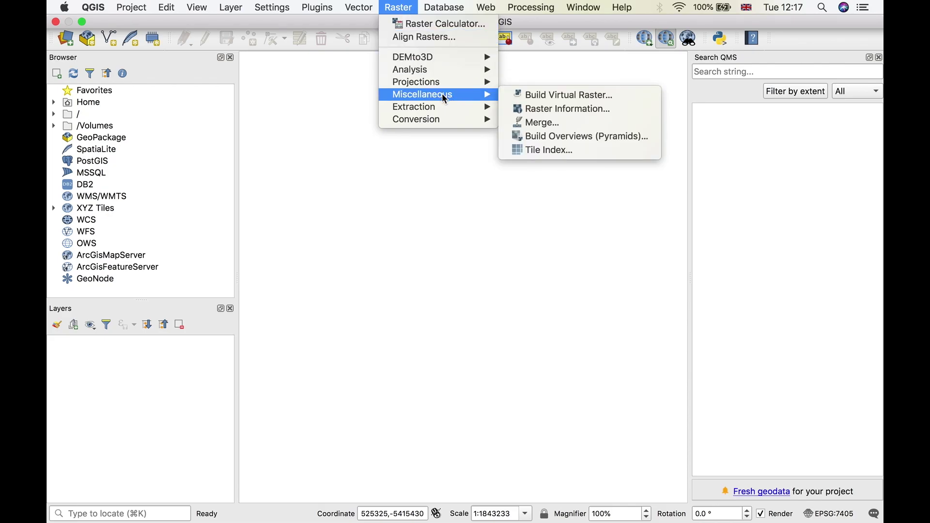
{"action": "left_click", "coordinate": [559, 125]}
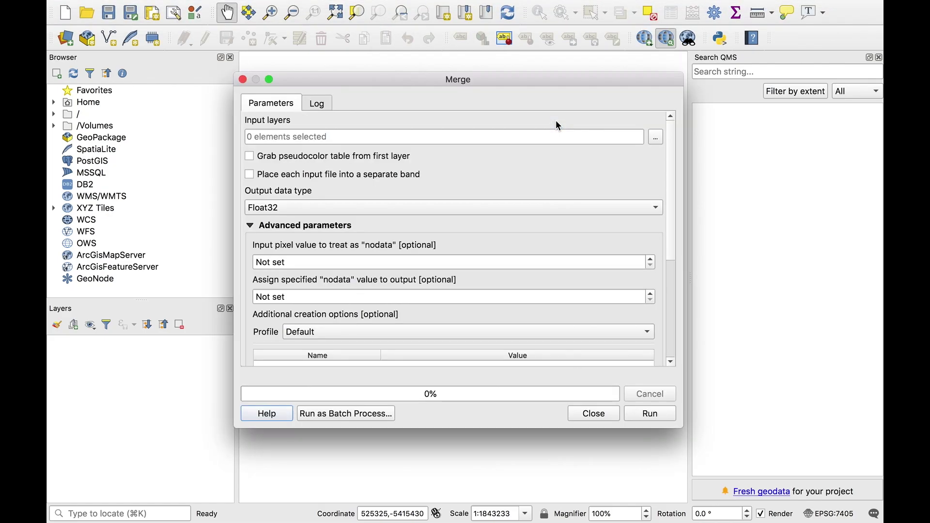
{"action": "left_click", "coordinate": [657, 139]}
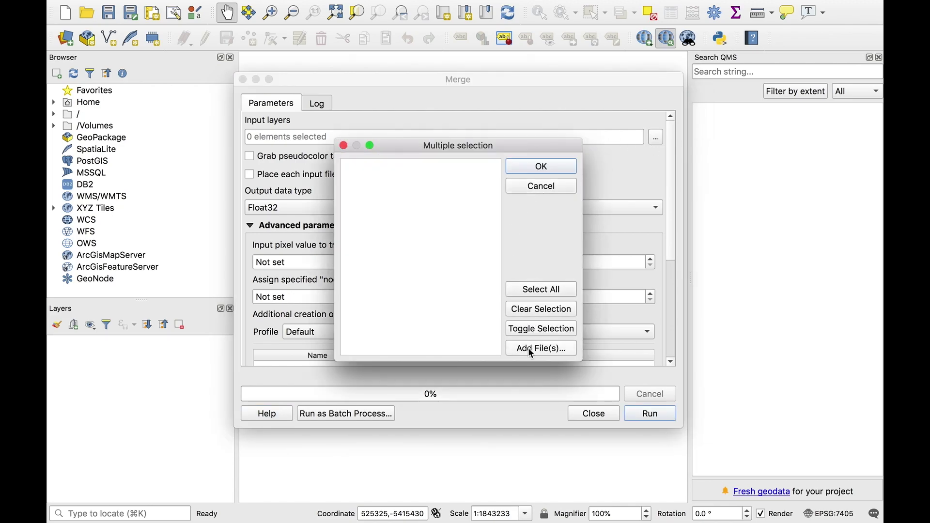
{"action": "left_click", "coordinate": [529, 350]}
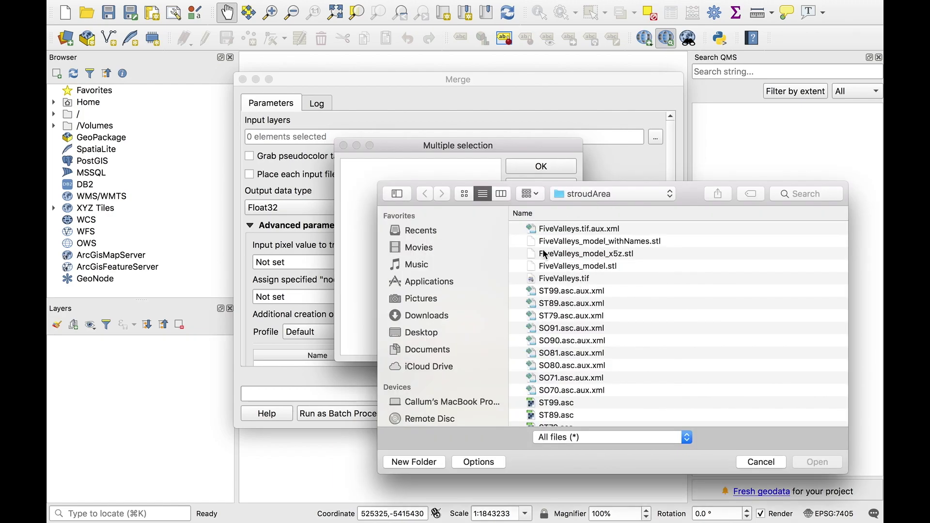
{"action": "scroll", "coordinate": [513, 328], "scroll_direction": "down", "scroll_amount": 5}
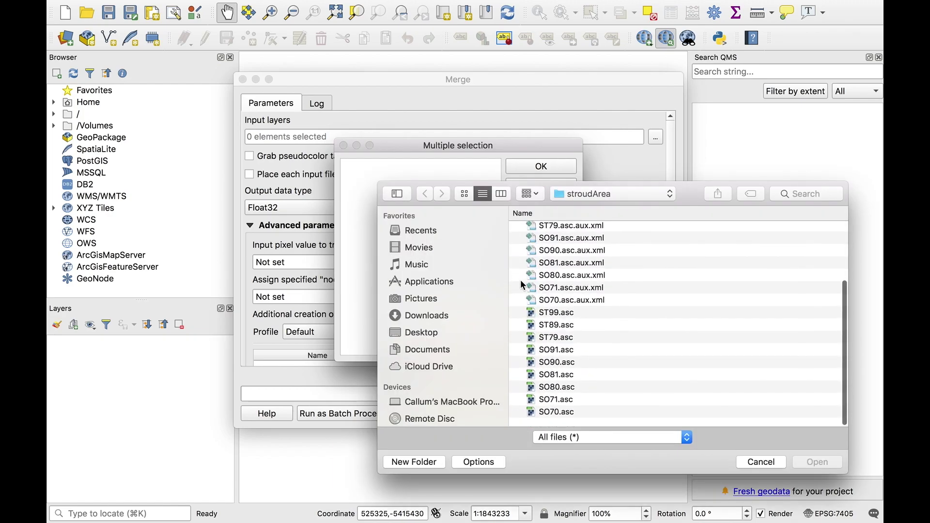
{"action": "left_click_drag", "start_coordinate": [516, 321], "coordinate": [531, 421]}
{"action": "key", "text": "Return"}
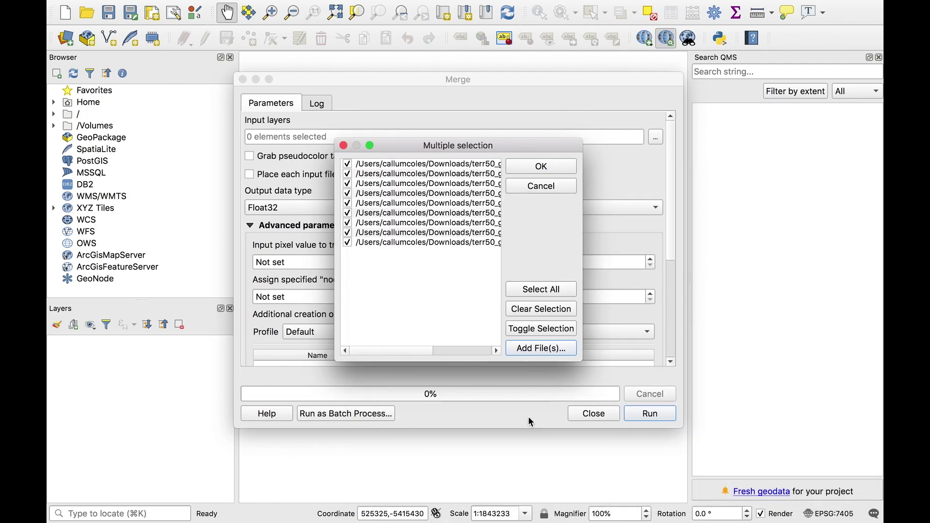
{"action": "left_click", "coordinate": [534, 168]}
- Run the merge and close the dialog to view the Merged raster
{"action": "scroll", "coordinate": [535, 179], "scroll_direction": "down", "scroll_amount": 5}
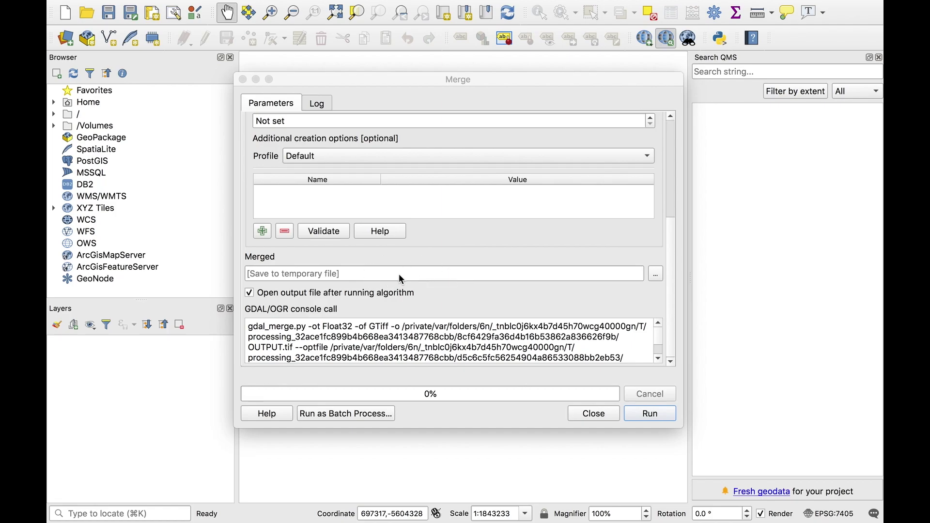
{"action": "left_click", "coordinate": [652, 415]}
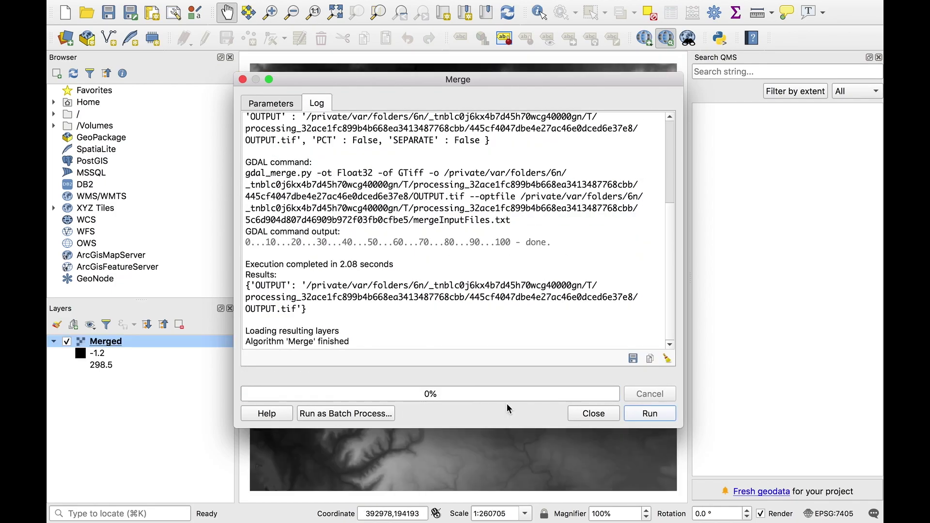
{"action": "left_click", "coordinate": [594, 413]}
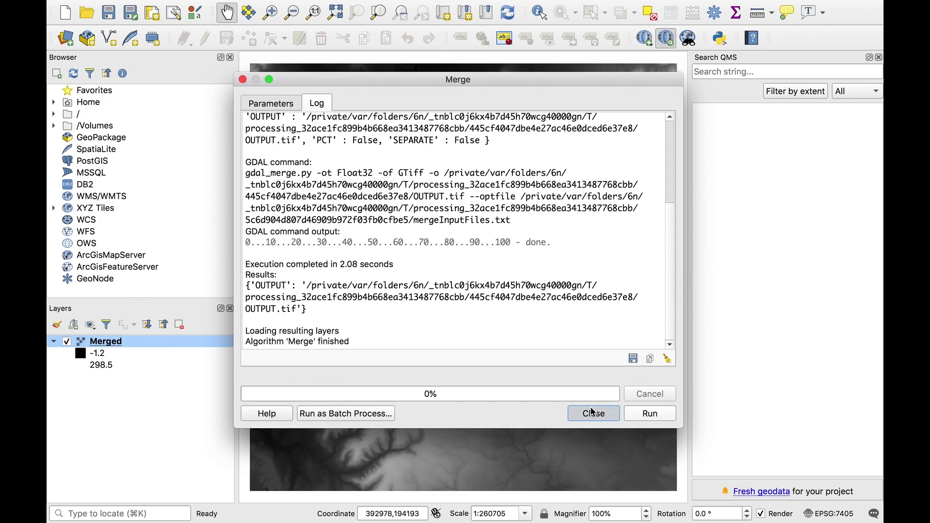
- Zoom to the merged raster and add the QuickMapServices OSM Standard basemap beneath it
{"action": "left_click_drag", "start_coordinate": [594, 403], "coordinate": [588, 425]}
{"action": "scroll", "coordinate": [588, 426], "scroll_direction": "up", "scroll_amount": 2}
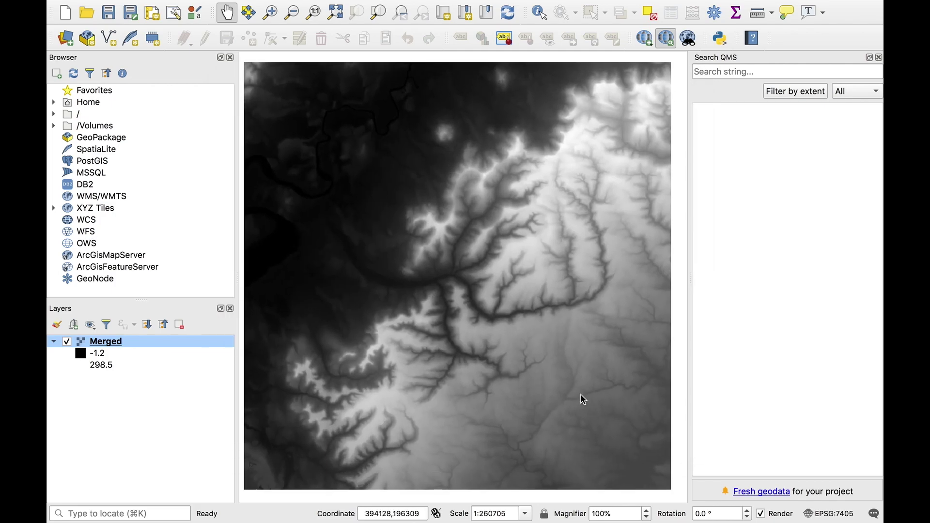
{"action": "scroll", "coordinate": [488, 332], "scroll_direction": "down", "scroll_amount": 2}
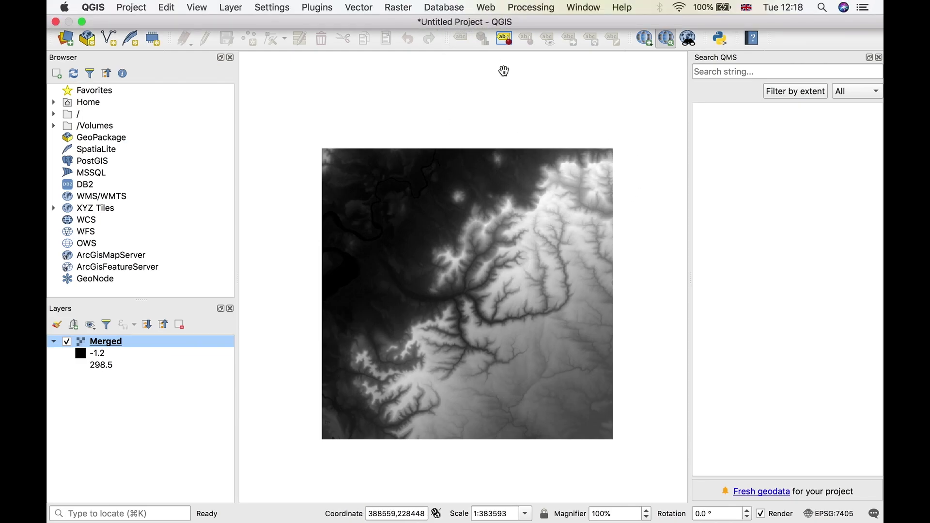
{"action": "left_click", "coordinate": [486, 7]}
{"action": "mouse_move", "coordinate": [502, 37]}
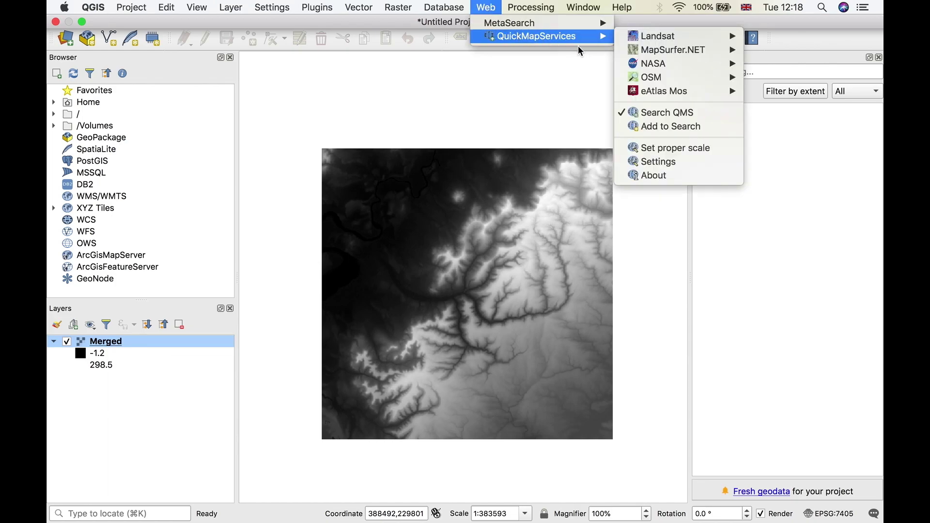
{"action": "mouse_move", "coordinate": [642, 77]}
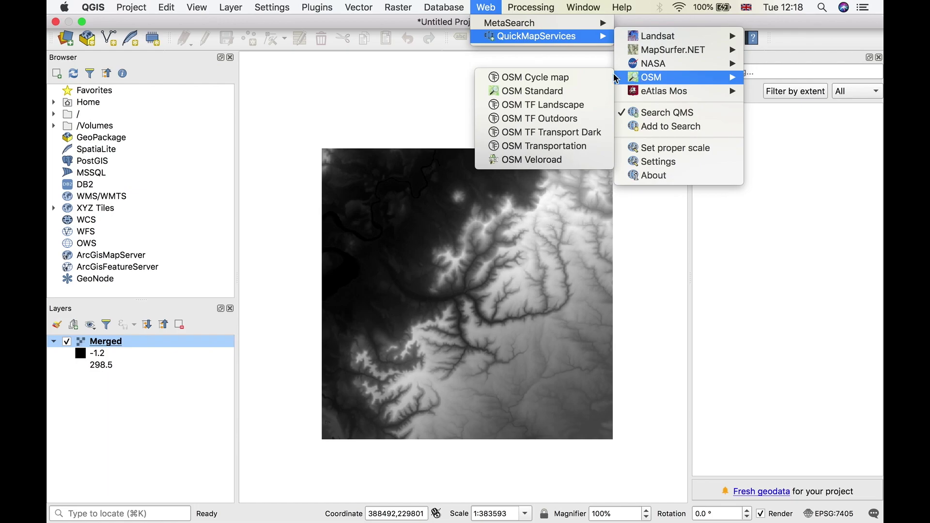
{"action": "left_click", "coordinate": [556, 91]}
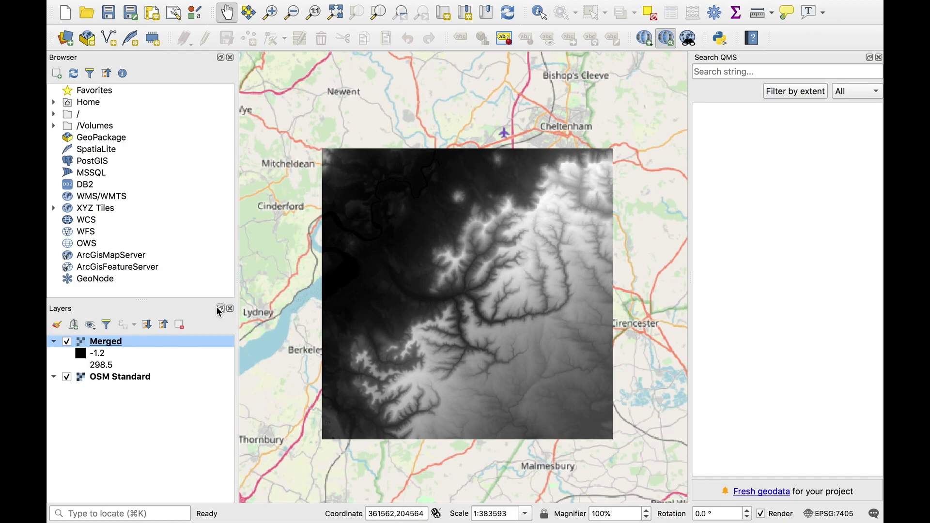
- Set the Merged layer's global opacity to 50% in its Transparency properties
{"action": "left_click", "coordinate": [128, 342]}
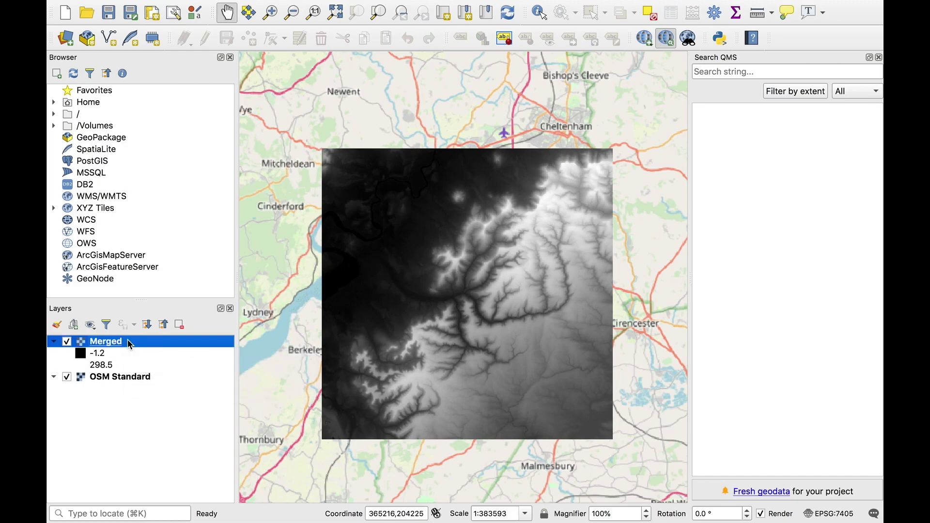
{"action": "double_click", "coordinate": [128, 340]}
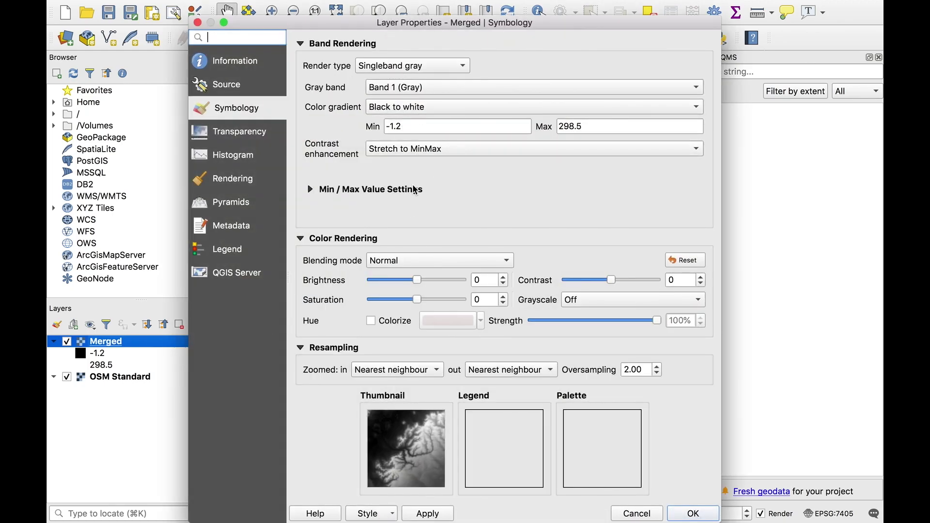
{"action": "left_click", "coordinate": [256, 131]}
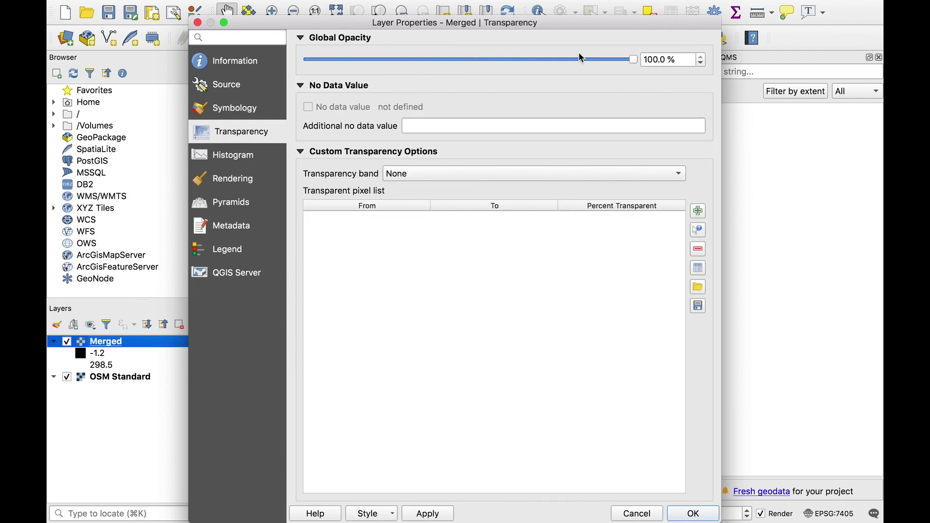
{"action": "left_click_drag", "start_coordinate": [650, 63], "coordinate": [605, 58]}
{"action": "type", "text": "5"}
{"action": "left_click", "coordinate": [427, 513]}
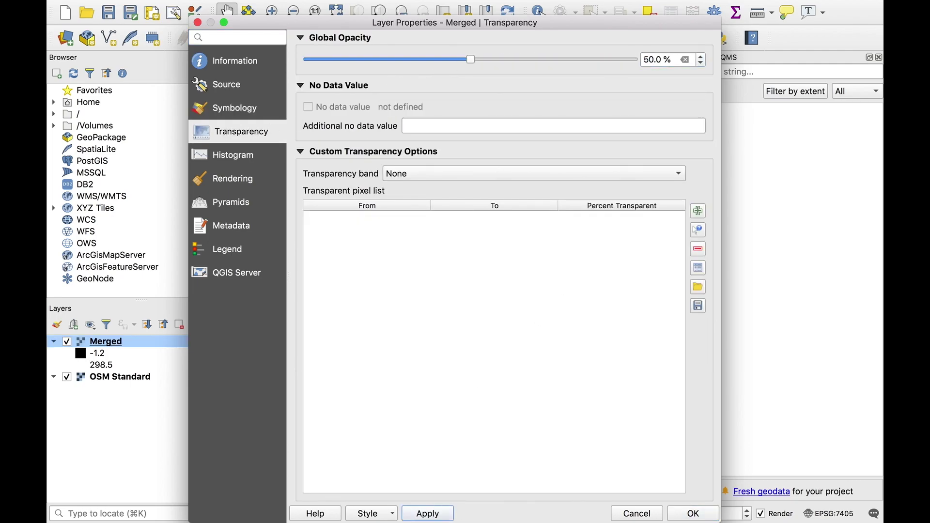
{"action": "left_click", "coordinate": [693, 514]}
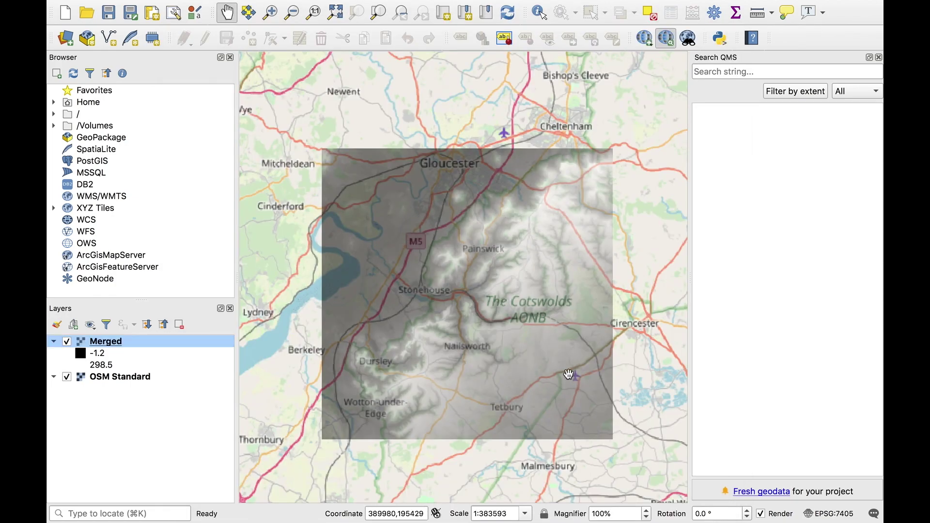
{"action": "scroll", "coordinate": [434, 295], "scroll_direction": "up", "scroll_amount": 2}
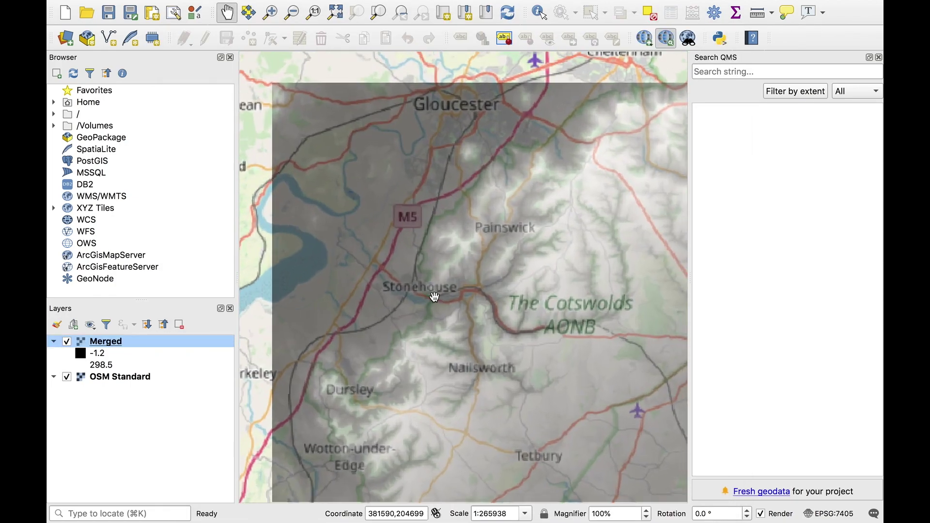
{"action": "scroll", "coordinate": [434, 297], "scroll_direction": "down", "scroll_amount": 1}
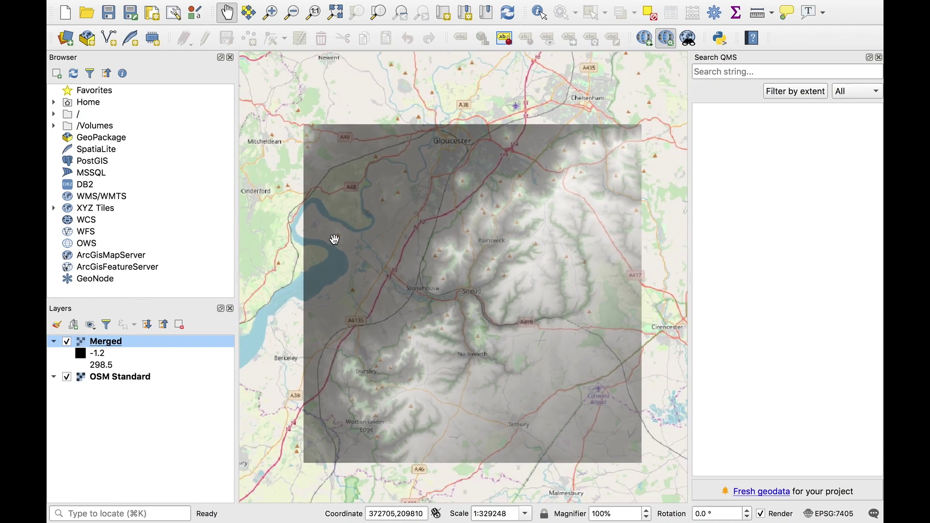
{"action": "left_click", "coordinate": [388, 6]}
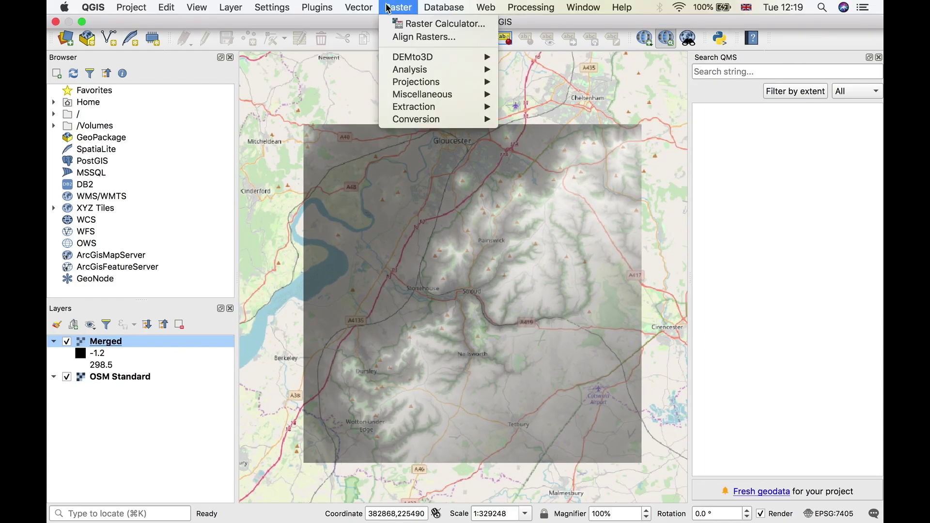
- Open the DEMto3D DEM 3D printing tool for the Merged layer and move it aside
{"action": "mouse_move", "coordinate": [418, 58]}
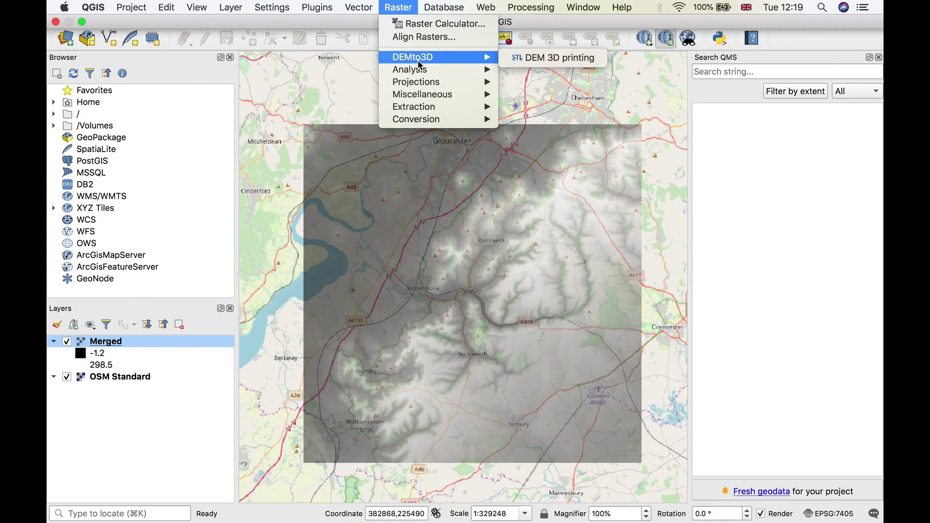
{"action": "left_click", "coordinate": [527, 62]}
{"action": "left_click_drag", "start_coordinate": [431, 44], "coordinate": [703, 51]}
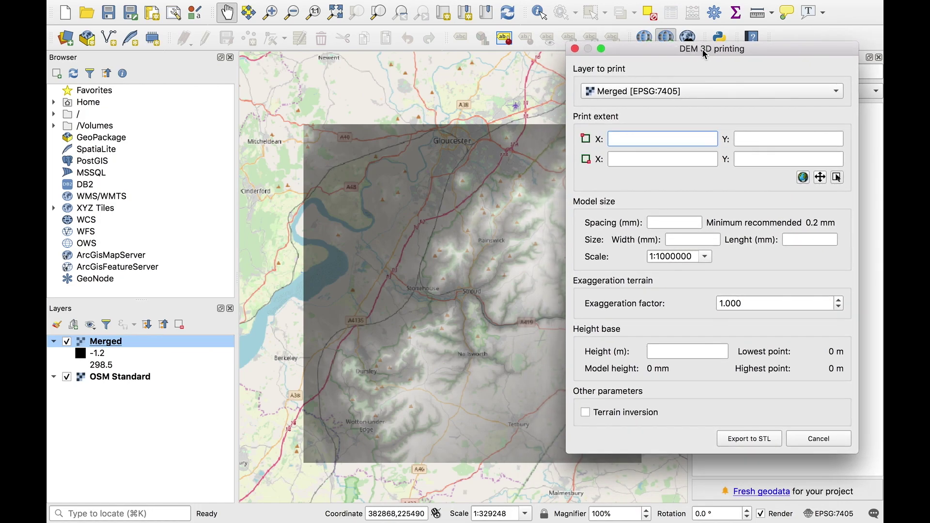
- Draw the print extent rectangle around Stroud and Stonehouse on the map
{"action": "left_click", "coordinate": [838, 179]}
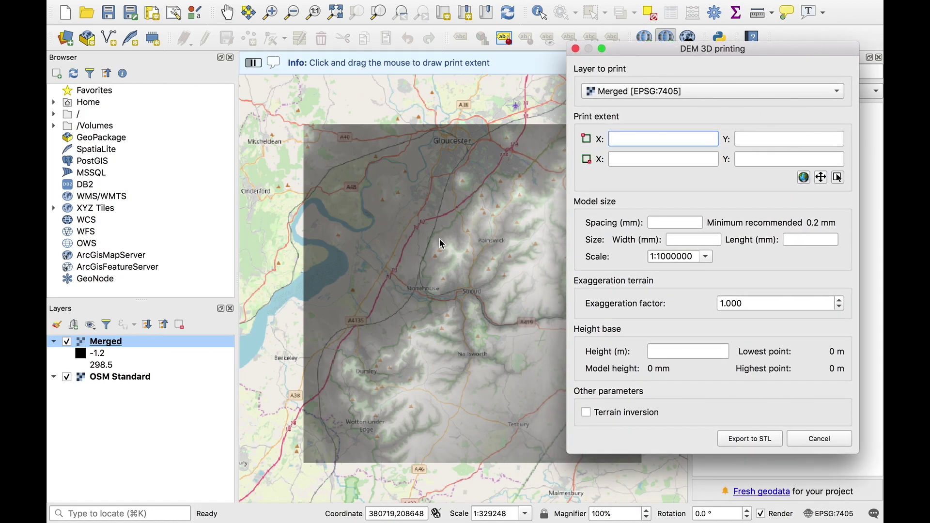
{"action": "left_click_drag", "start_coordinate": [412, 248], "coordinate": [527, 348]}
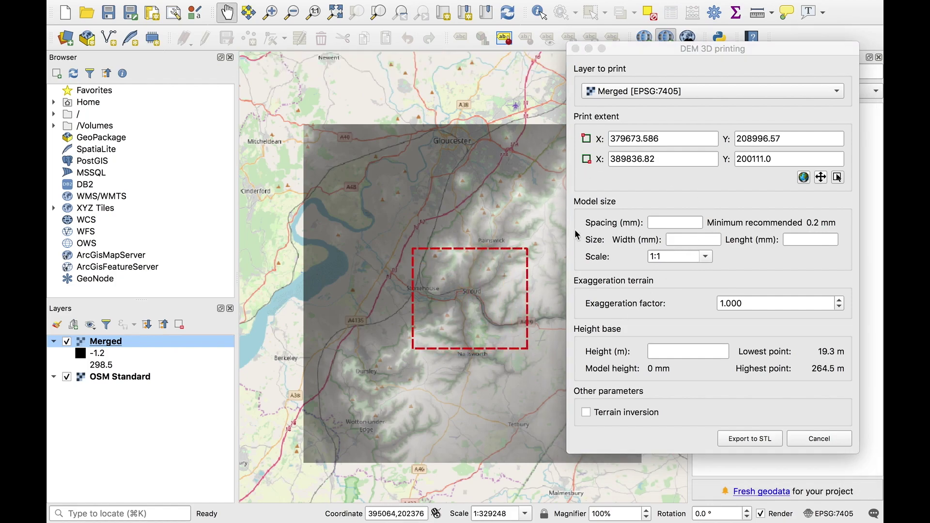
{"action": "left_click", "coordinate": [708, 226]}
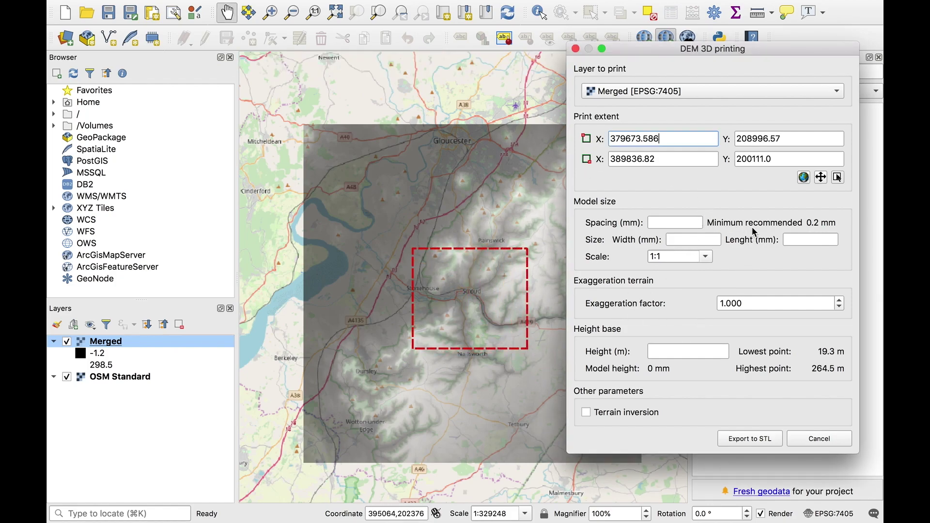
- Set spacing 0.2 mm, length 200 mm, exaggeration 2 and base height 1 m
{"action": "left_click", "coordinate": [690, 226]}
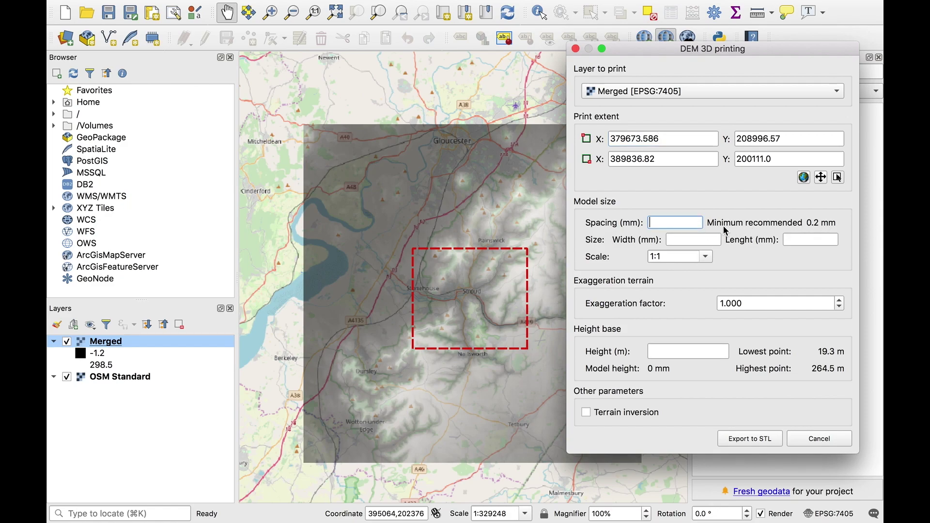
{"action": "type", "text": "0.2"}
{"action": "left_click", "coordinate": [694, 240]}
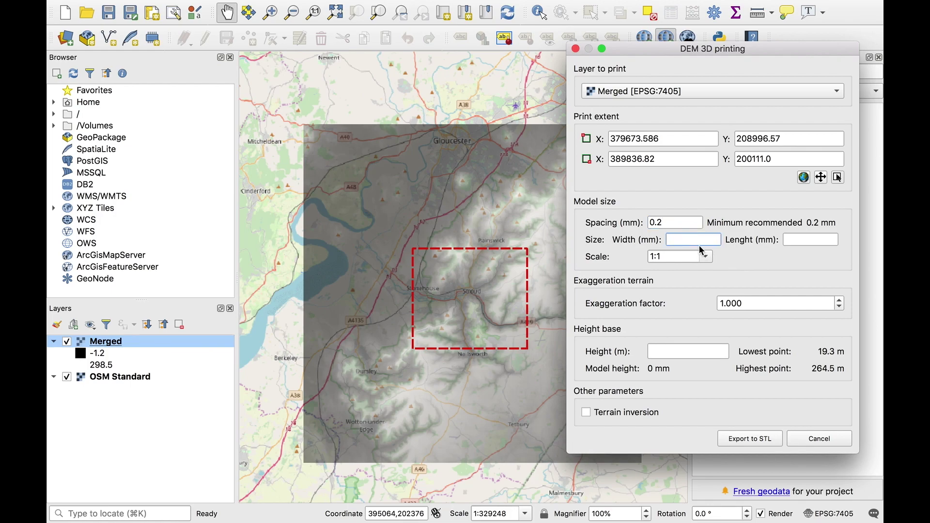
{"action": "type", "text": "00"}
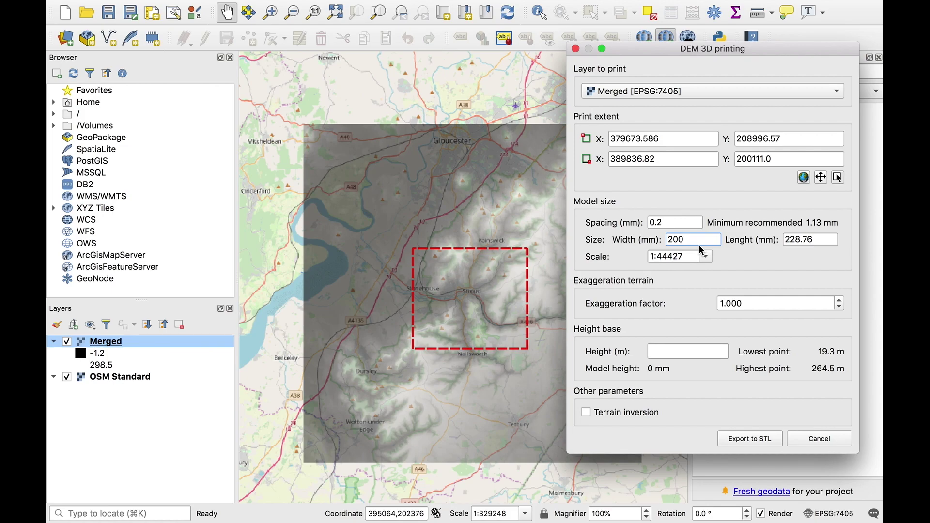
{"action": "key", "text": "Tab"}
{"action": "type", "text": "200"}
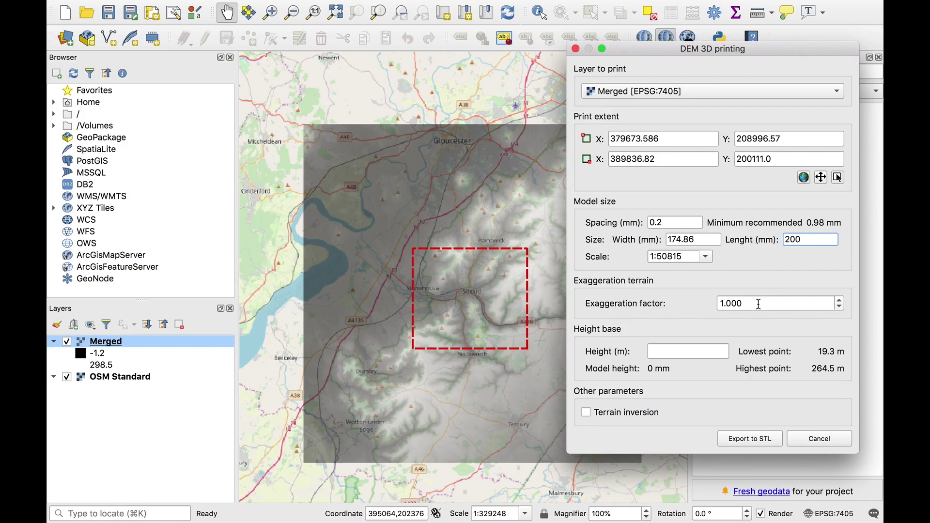
{"action": "key", "text": "Tab"}
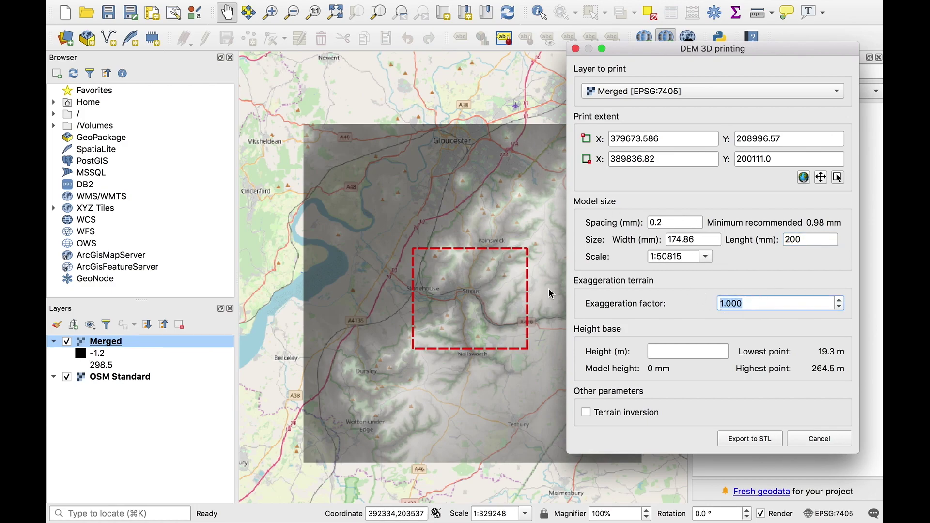
{"action": "type", "text": "2"}
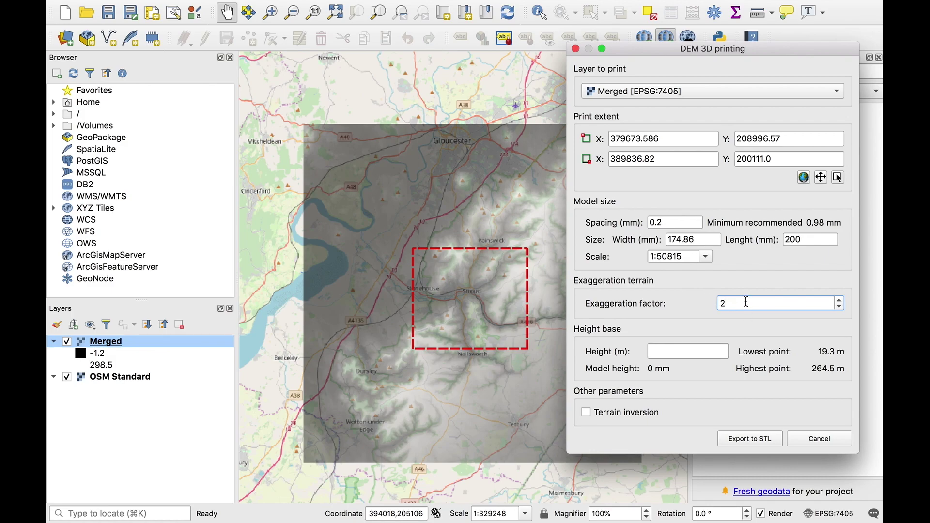
{"action": "left_click", "coordinate": [688, 348]}
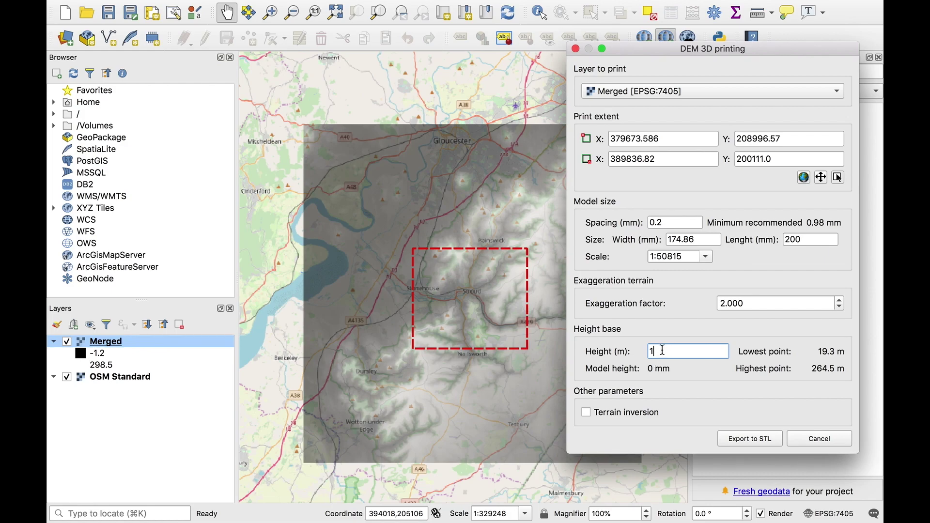
- Decline the STL export, close the 3D printing tool and switch to the slicer
{"action": "left_click", "coordinate": [735, 441]}
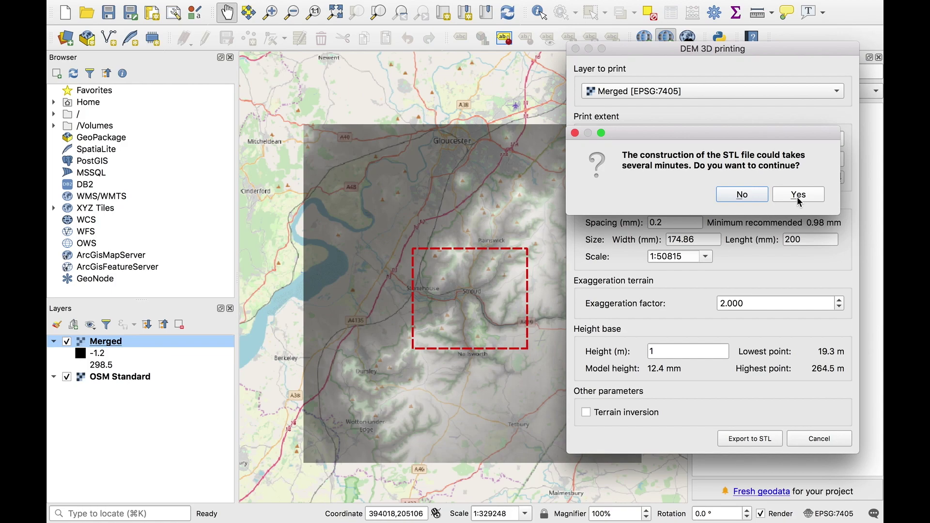
{"action": "left_click", "coordinate": [741, 196]}
{"action": "left_click", "coordinate": [818, 439]}
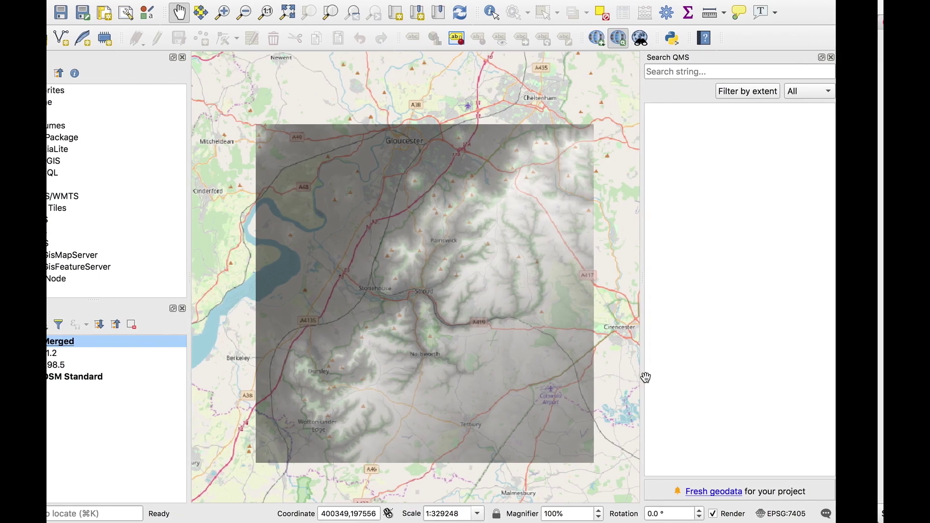
{"action": "key", "text": "ctrl+Right"}
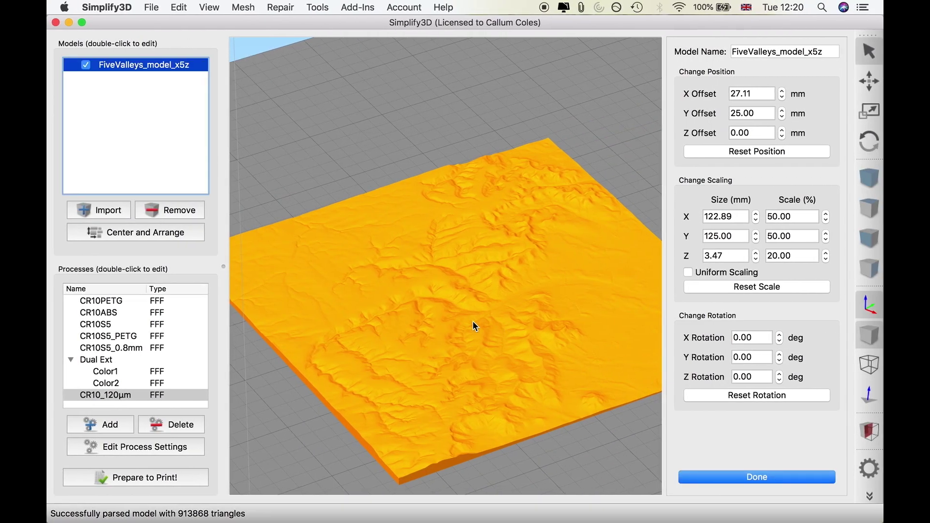
- Zoom and orbit the view to inspect the FiveValleys_model_x5z terrain relief on the build plate
{"action": "scroll", "coordinate": [475, 326], "scroll_direction": "down", "scroll_amount": 5}
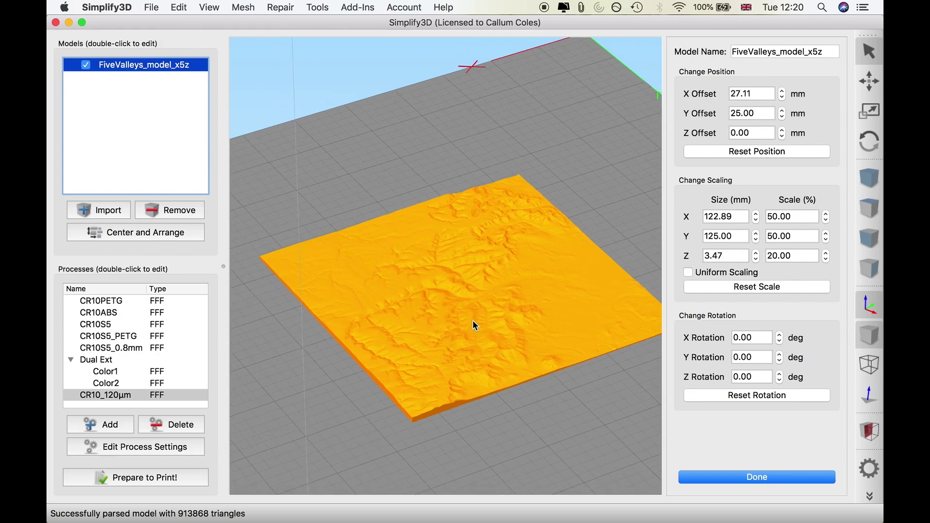
{"action": "left_click_drag", "start_coordinate": [472, 319], "coordinate": [355, 315]}
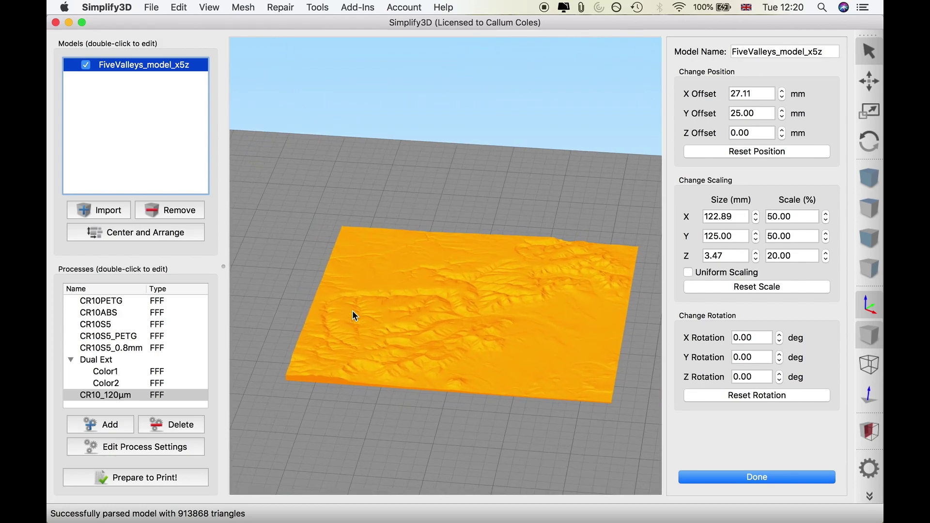
{"action": "scroll", "coordinate": [353, 310], "scroll_direction": "up", "scroll_amount": 5}
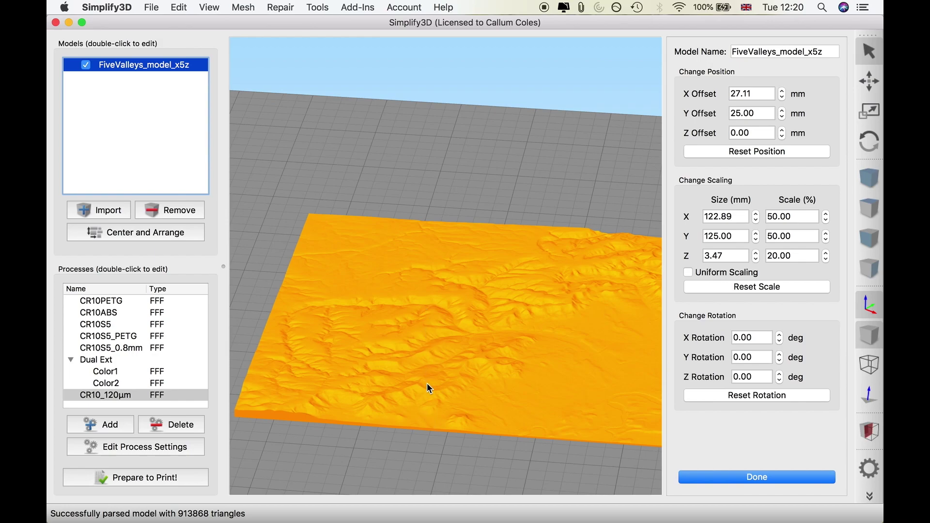
{"action": "scroll", "coordinate": [428, 384], "scroll_direction": "down", "scroll_amount": 2}
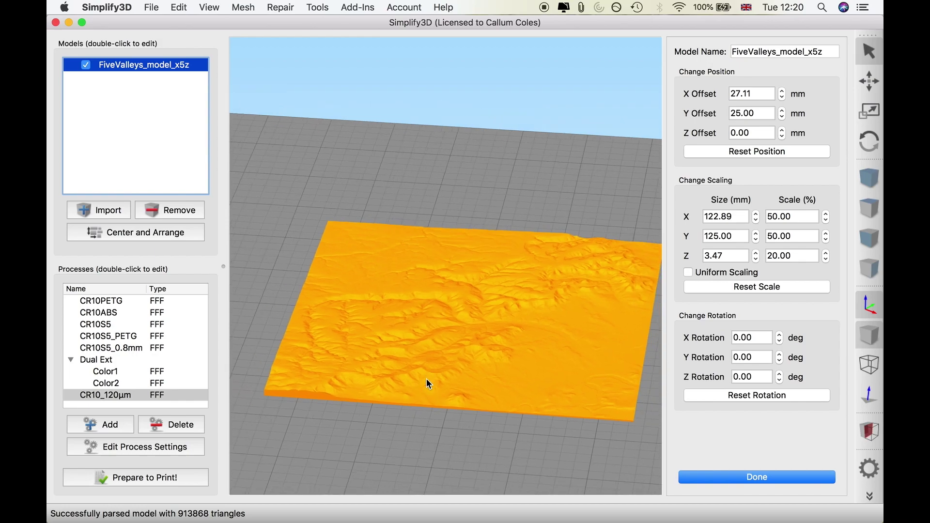